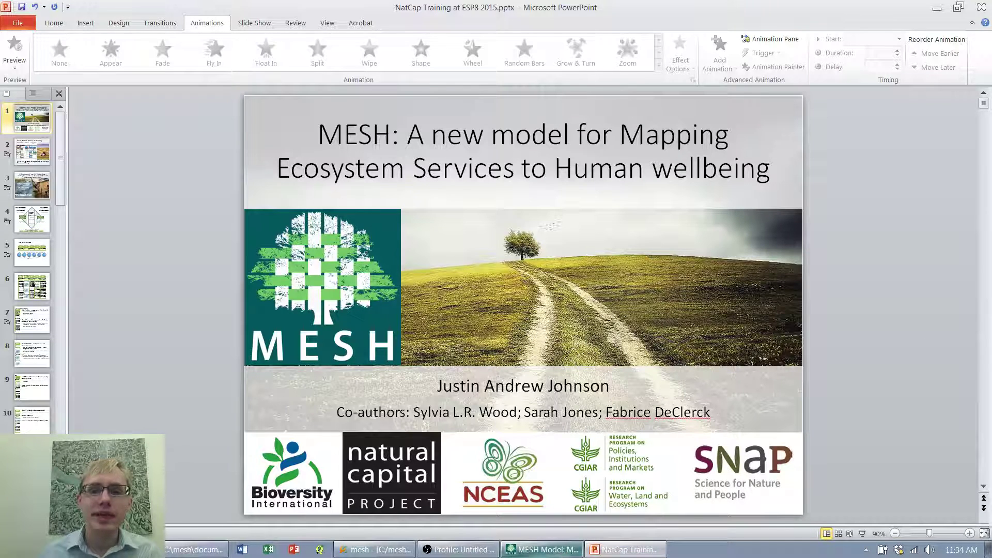
Step: Switch to the MESH Model application and create a new project named "example"
{"action": "left_click", "coordinate": [523, 551]}
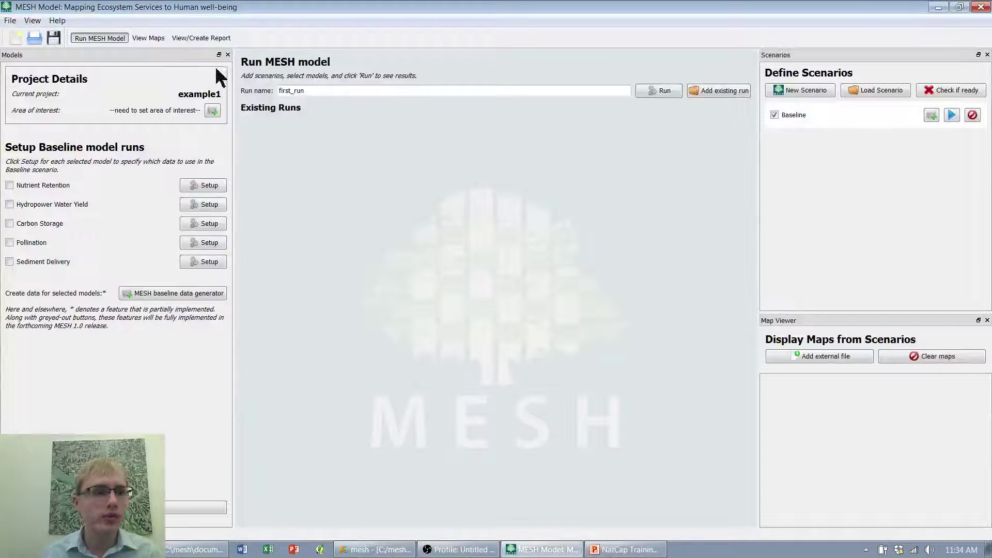
{"action": "left_click", "coordinate": [16, 39]}
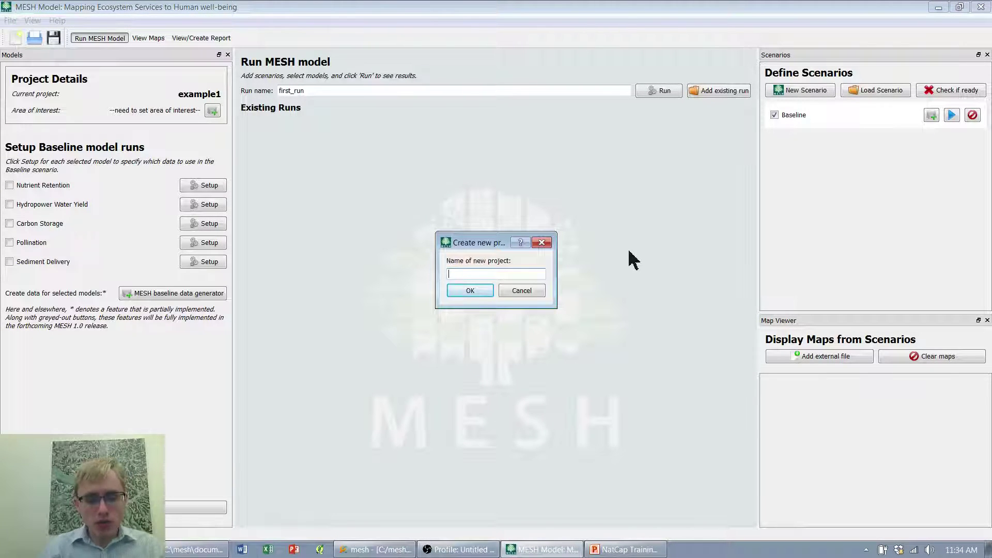
{"action": "type", "text": "example"}
{"action": "key", "text": "Return"}
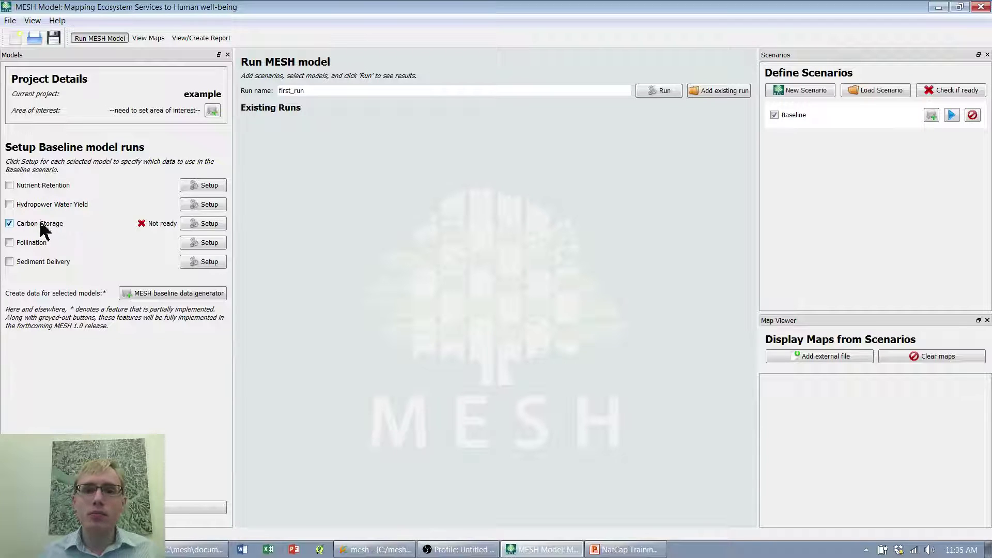
{"action": "left_click", "coordinate": [212, 110]}
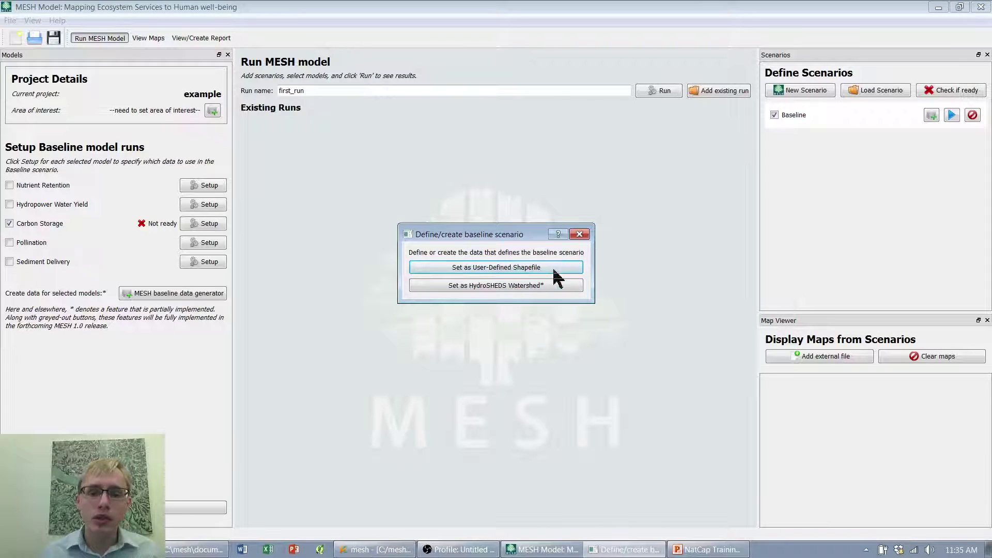
{"action": "left_click", "coordinate": [530, 287]}
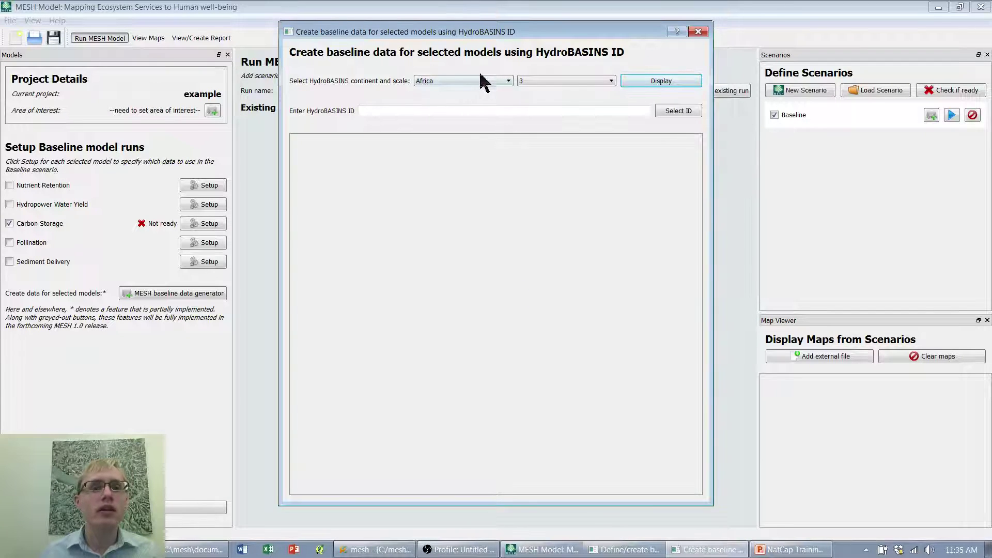
{"action": "left_click", "coordinate": [657, 83]}
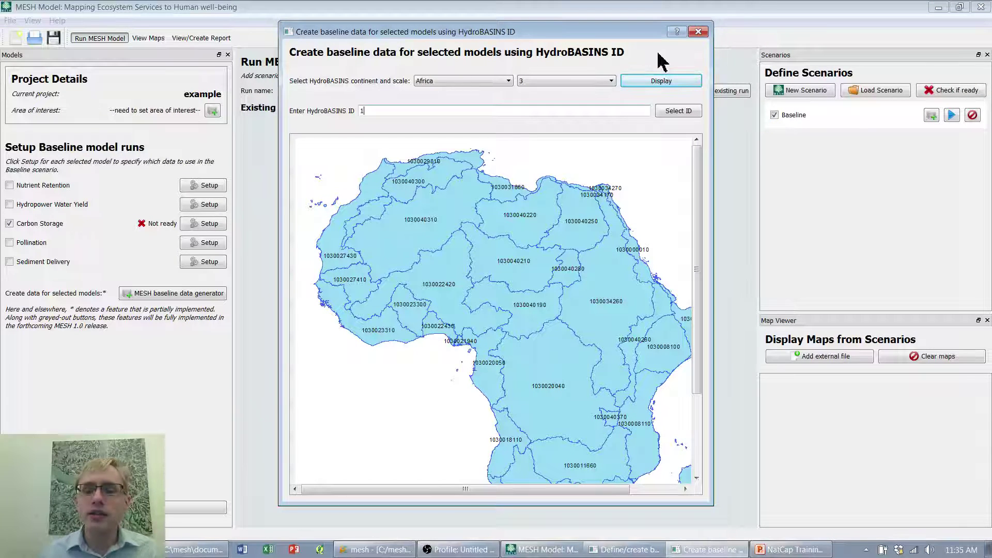
{"action": "type", "text": "030040370"}
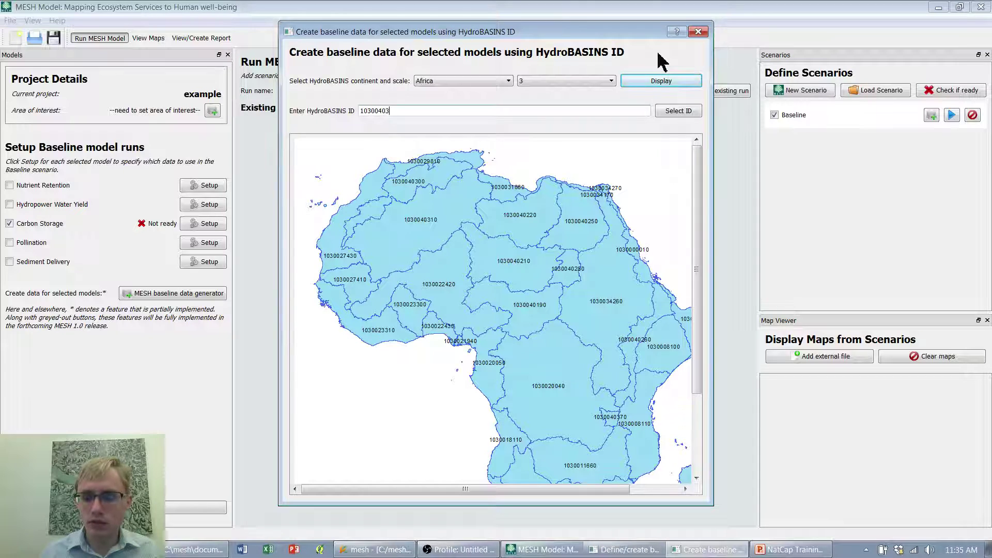
{"action": "left_click", "coordinate": [679, 112]}
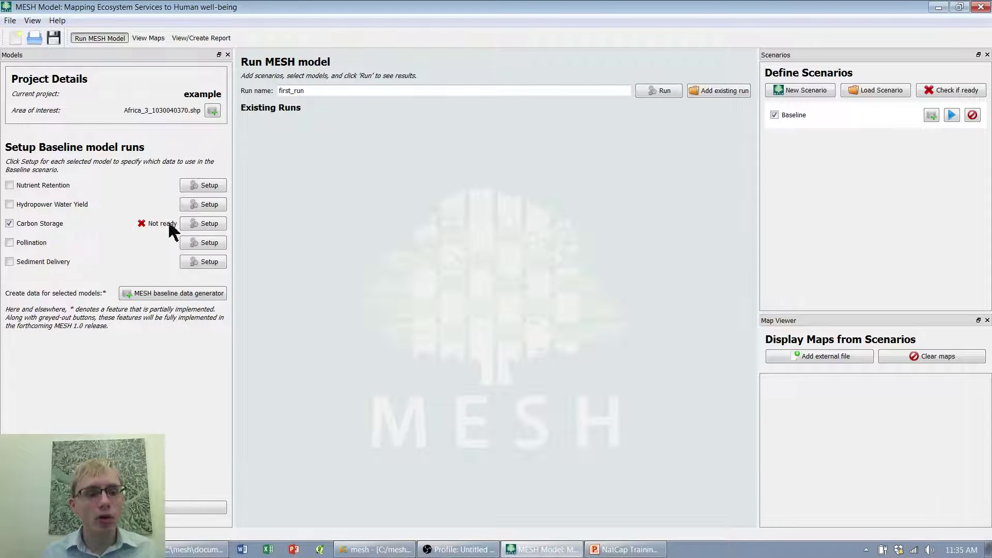
Step: Inspect the current land use/land cover raster path in the Carbon Storage setup, and quit the setup without running it
{"action": "left_click", "coordinate": [200, 224]}
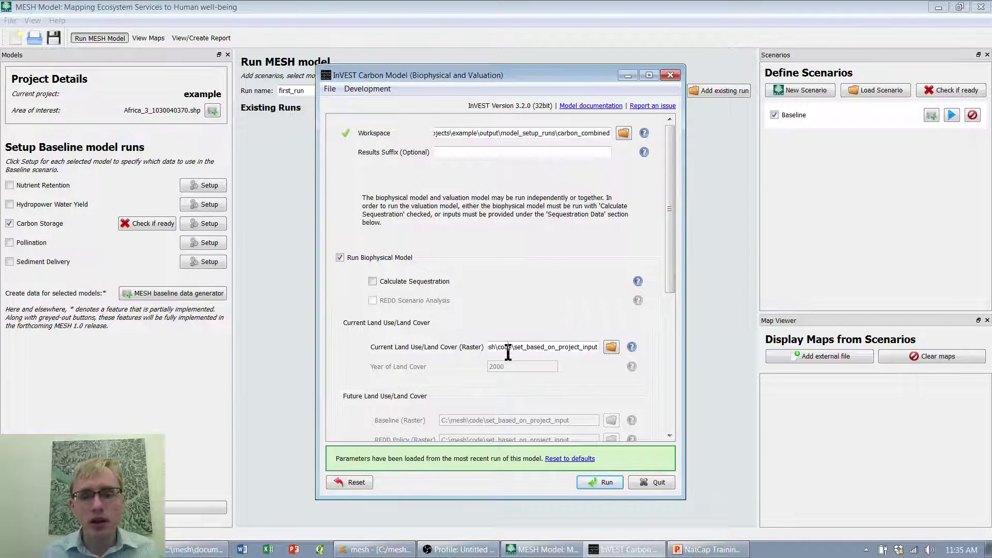
{"action": "mouse_move", "coordinate": [508, 353]}
{"action": "left_mouse_down"}
{"action": "mouse_move", "coordinate": [605, 350]}
{"action": "mouse_move", "coordinate": [527, 357]}
{"action": "left_mouse_up"}
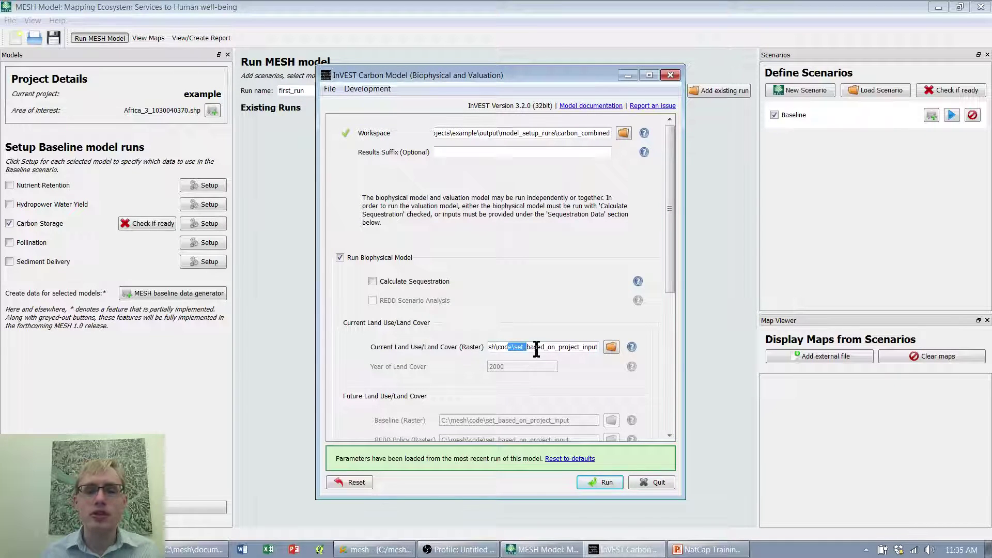
{"action": "left_click", "coordinate": [536, 350]}
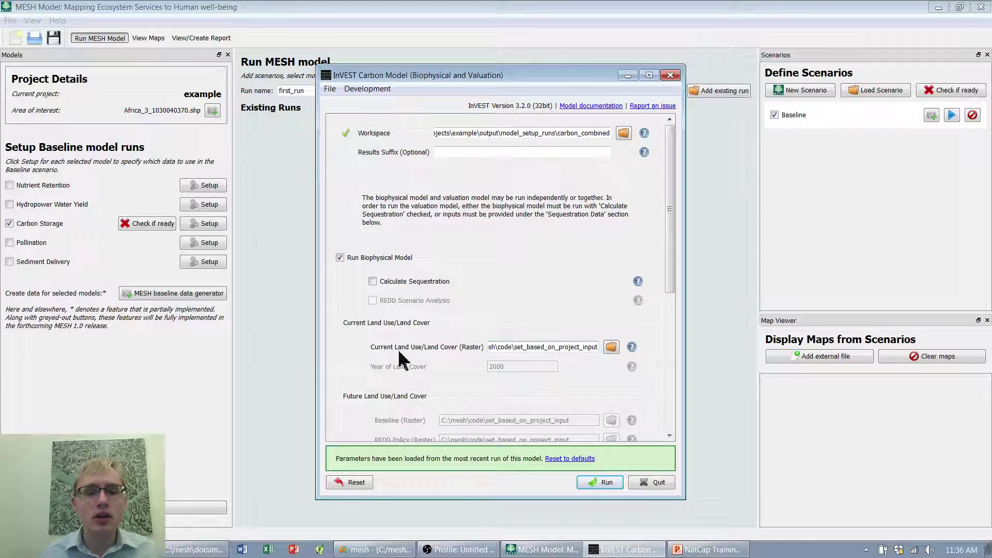
{"action": "left_click", "coordinate": [659, 483]}
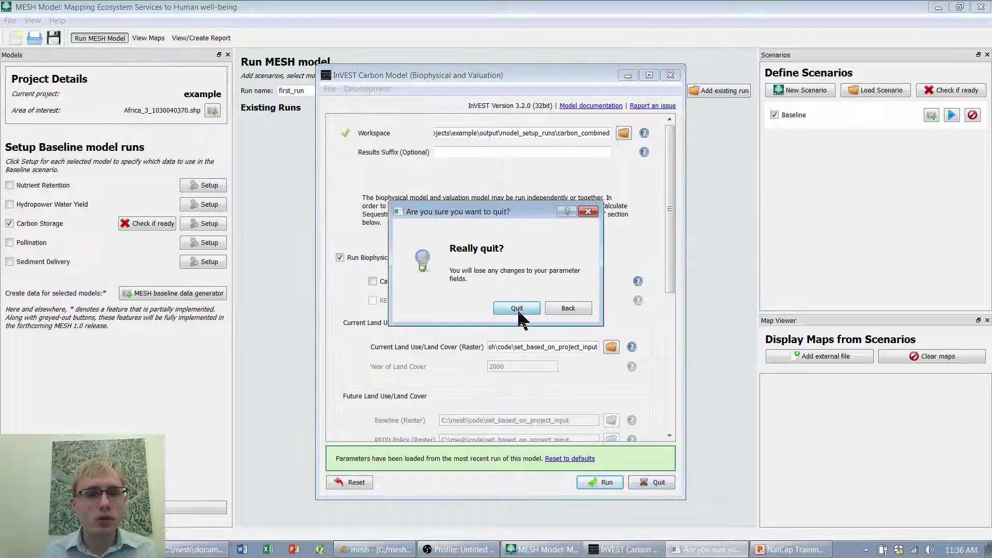
{"action": "left_click", "coordinate": [517, 309]}
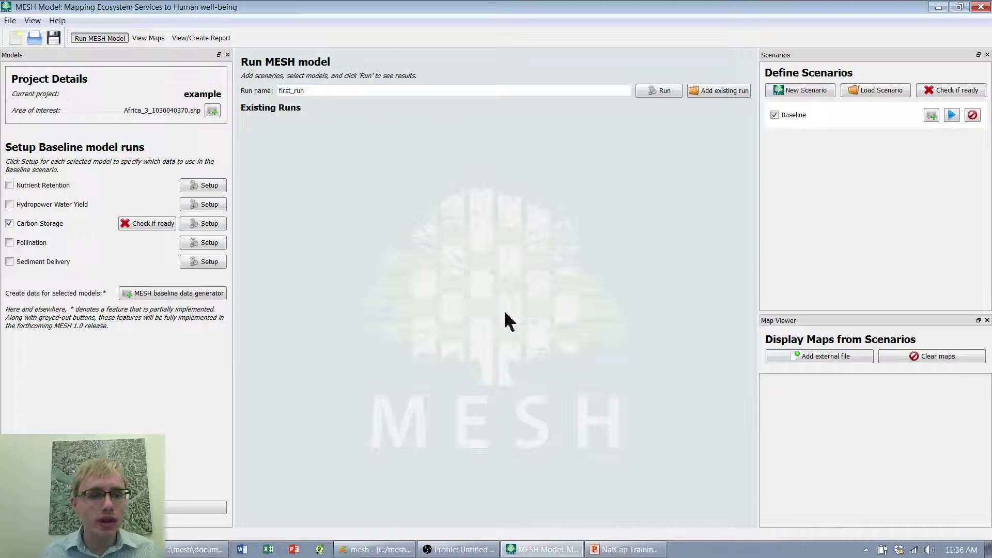
Step: Generate the carbon pools biophysical table and the LULC raster for Carbon Storage and link both to the baseline scenario
{"action": "left_click", "coordinate": [198, 300]}
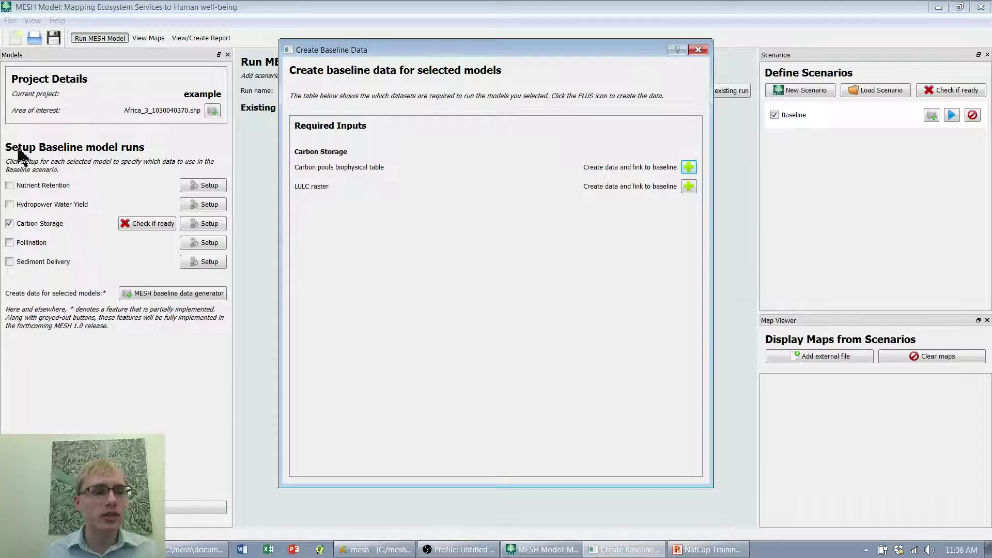
{"action": "left_click", "coordinate": [691, 169]}
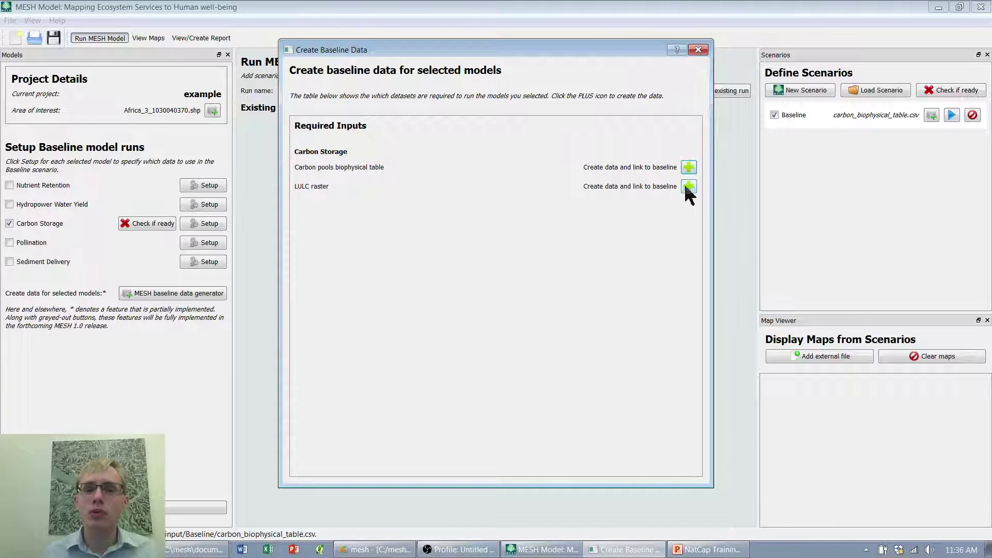
{"action": "left_click", "coordinate": [689, 187]}
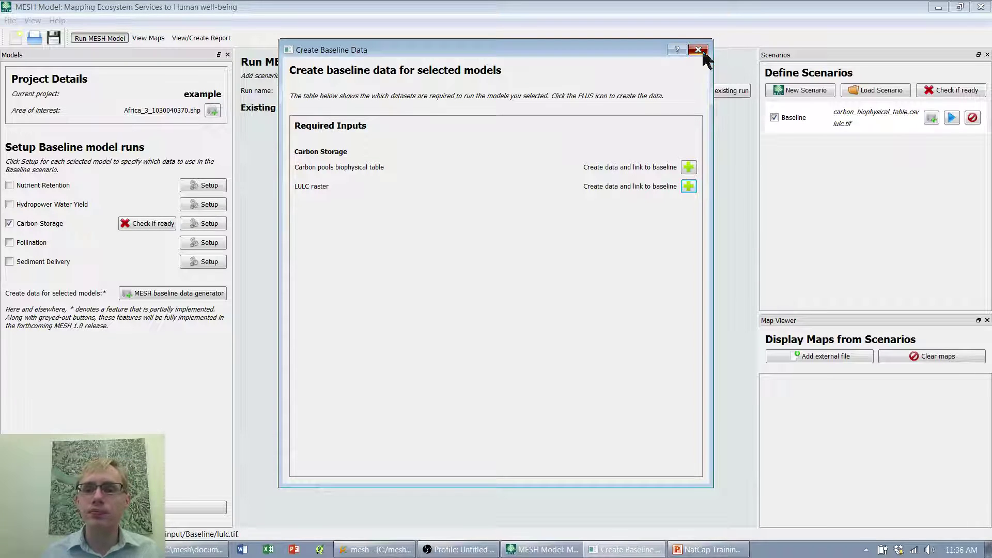
{"action": "left_click", "coordinate": [699, 50]}
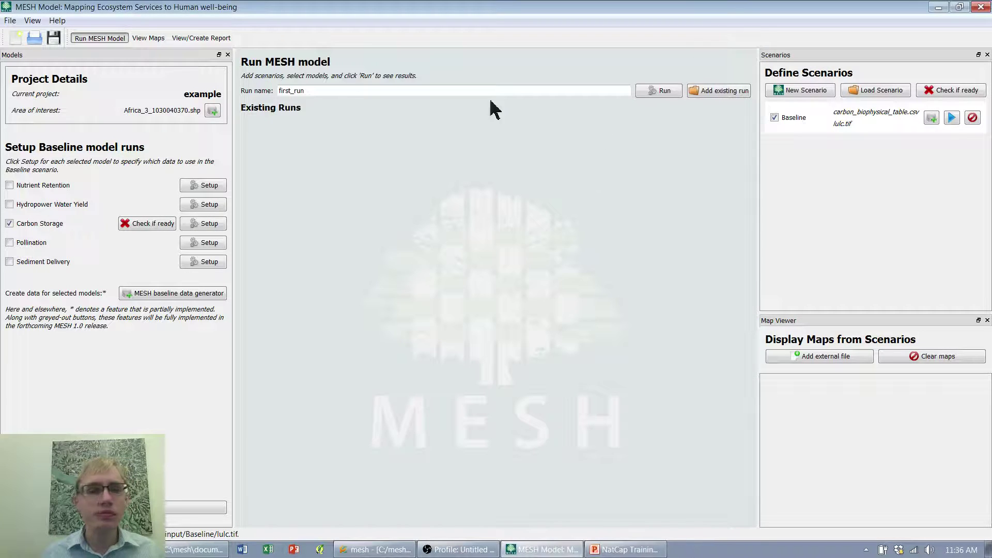
Step: In the Carbon Storage setup, set the current land use/land cover raster to lulc.tif from the example project's input/Baseline folder
{"action": "left_click", "coordinate": [209, 225]}
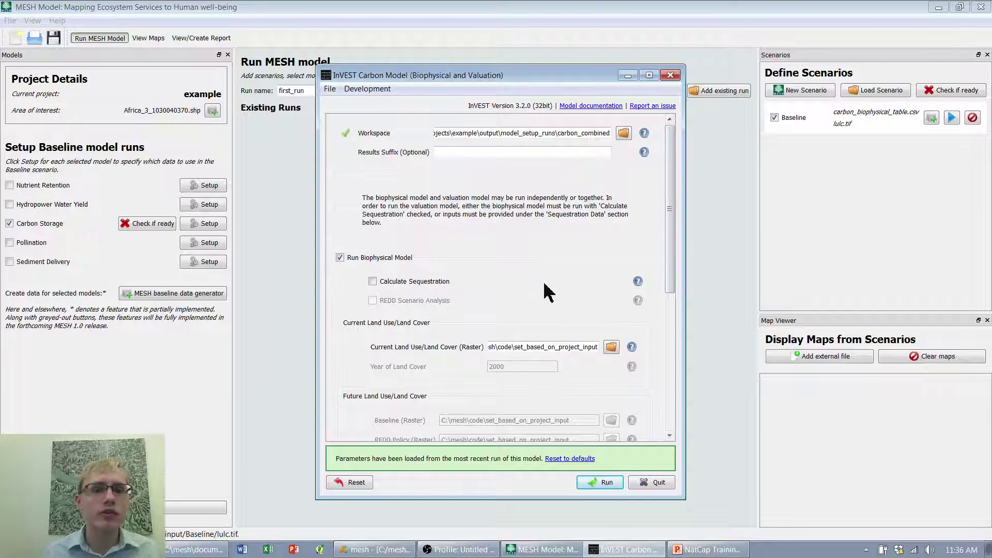
{"action": "left_click", "coordinate": [611, 350]}
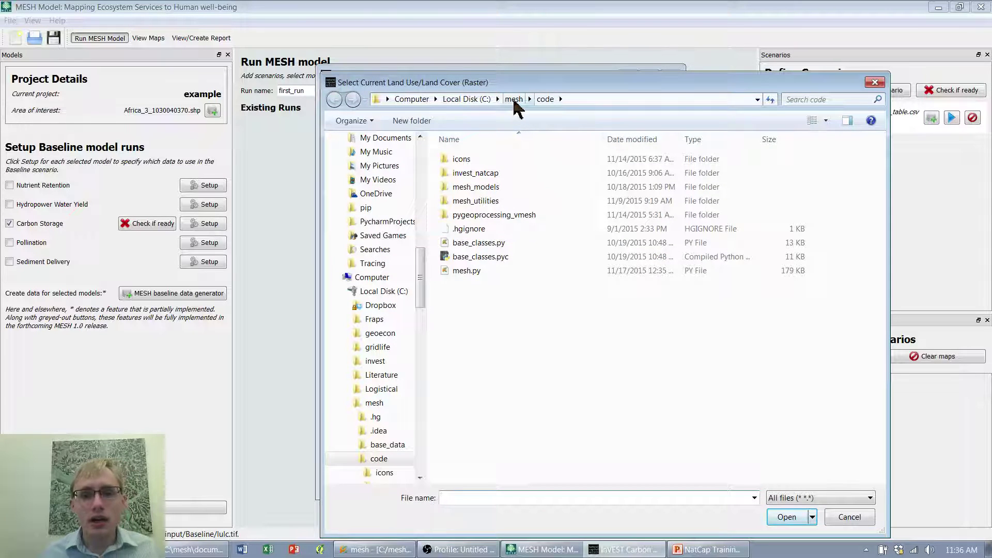
{"action": "left_click", "coordinate": [514, 99]}
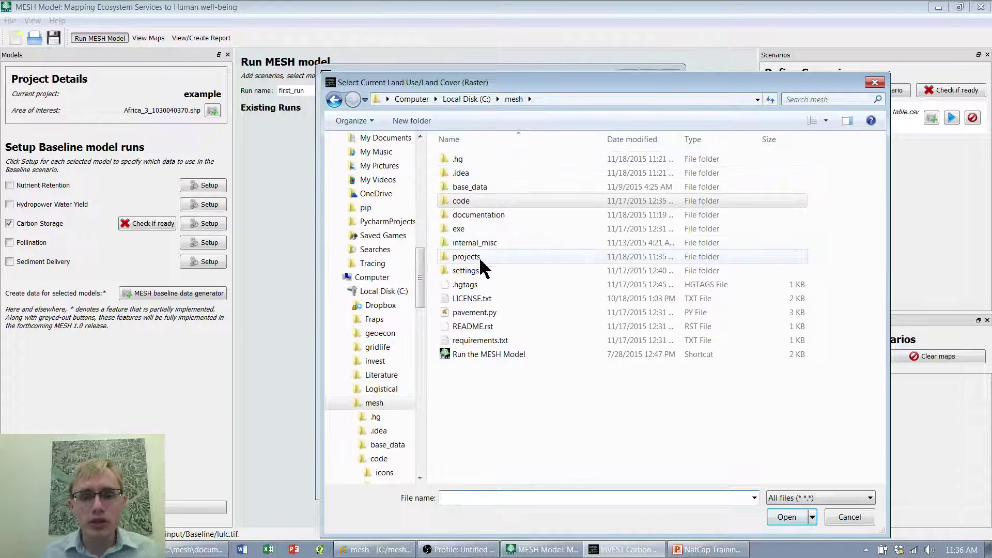
{"action": "double_click", "coordinate": [480, 260]}
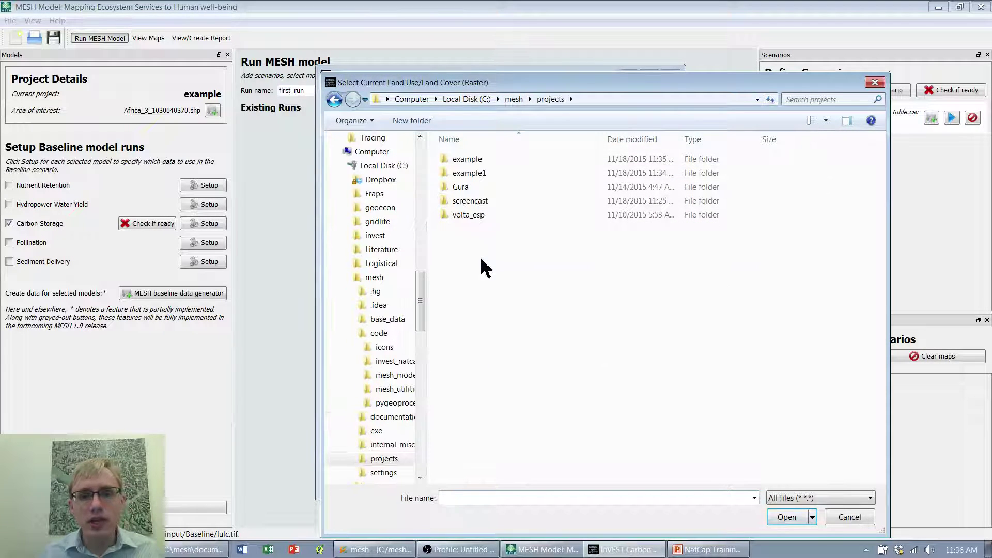
{"action": "double_click", "coordinate": [479, 167]}
{"action": "double_click", "coordinate": [476, 161]}
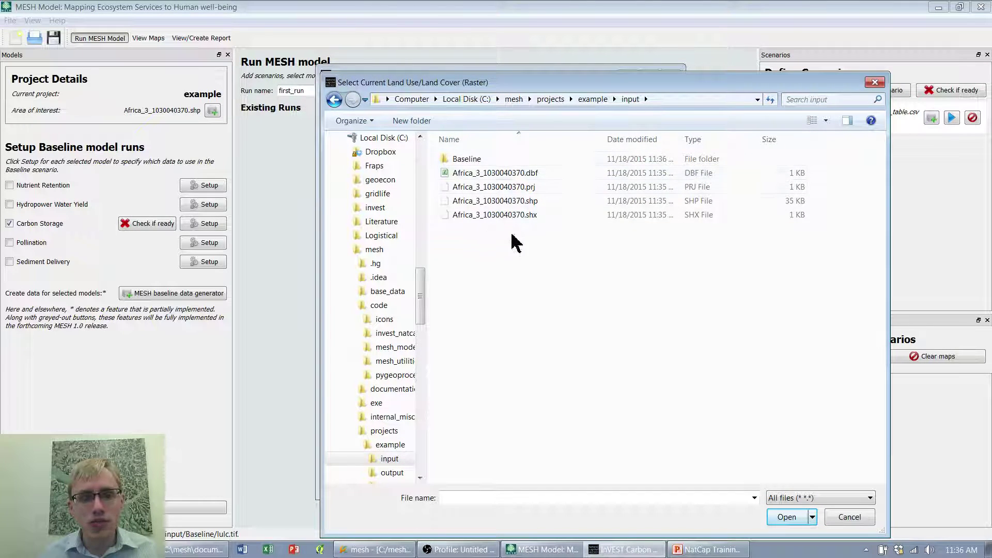
{"action": "double_click", "coordinate": [465, 160]}
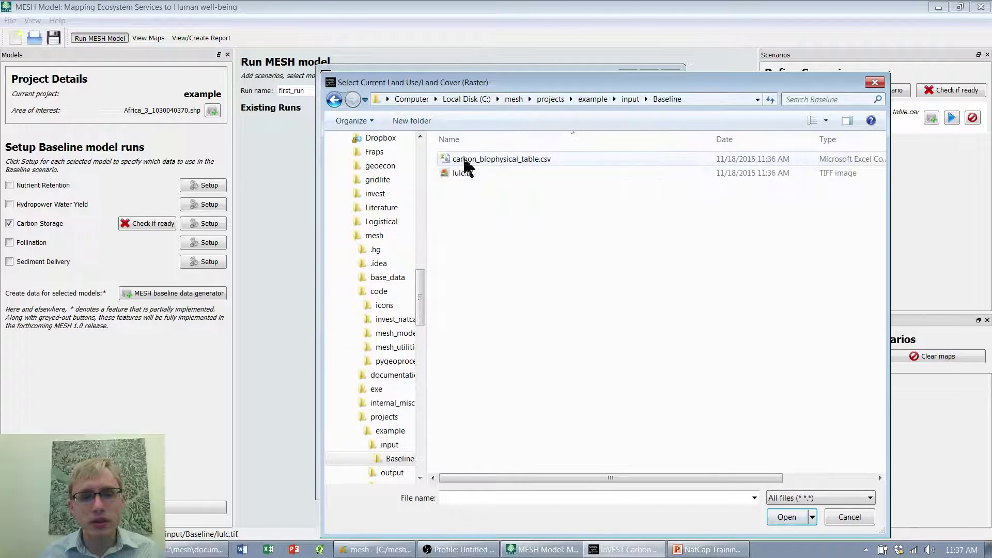
{"action": "left_click", "coordinate": [465, 175]}
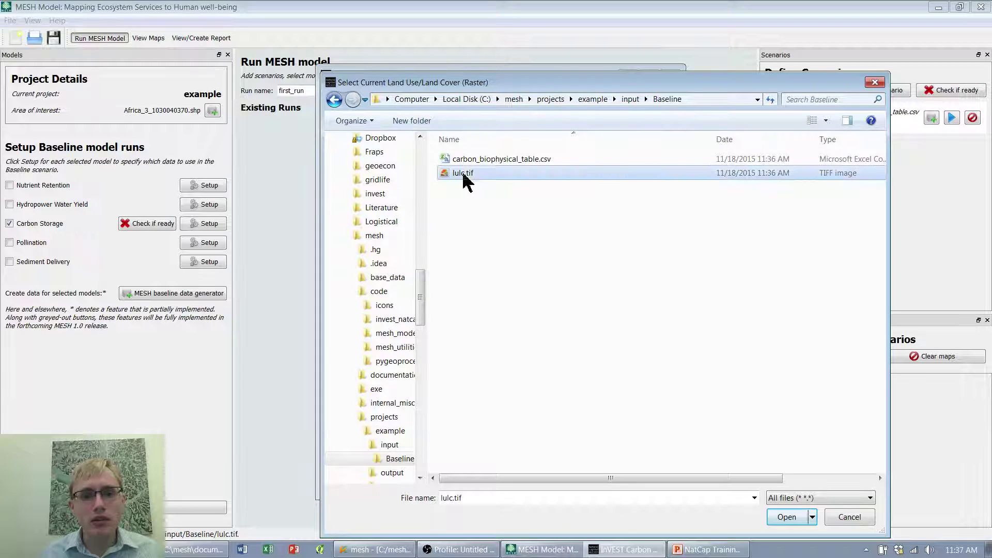
{"action": "left_click", "coordinate": [788, 517]}
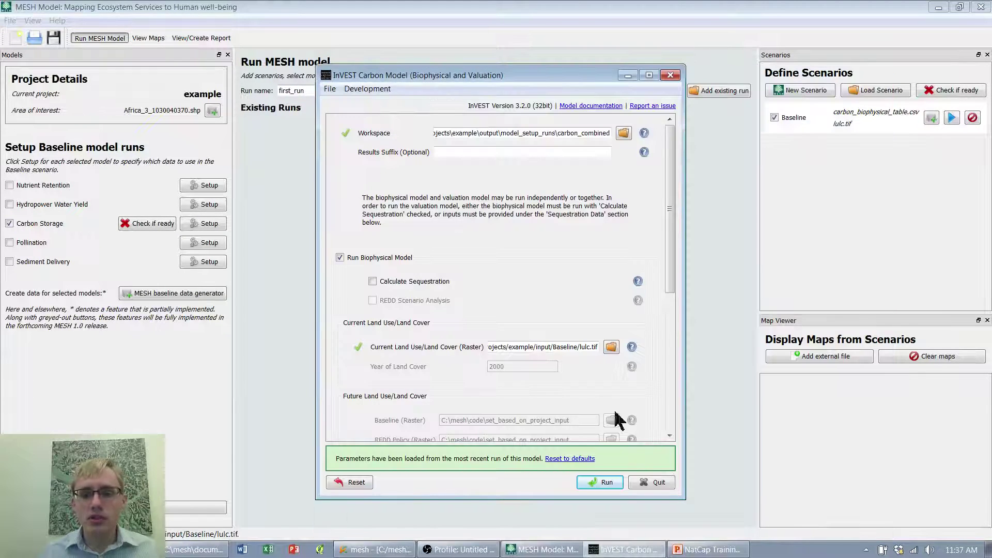
Step: Set the Carbon Pools input to carbon_biophysical_table.csv from the project's Baseline folder
{"action": "scroll", "coordinate": [591, 408], "scroll_direction": "down", "scroll_amount": 1}
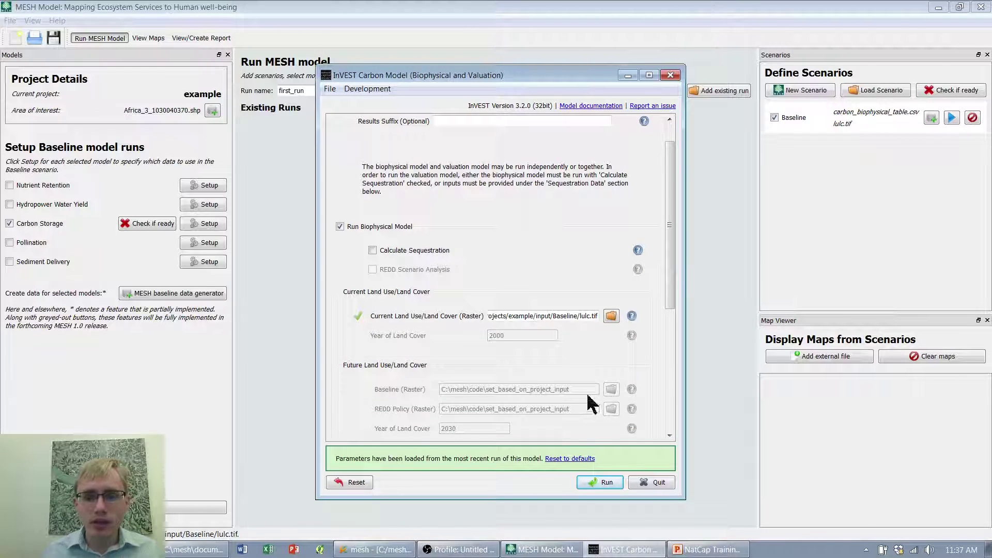
{"action": "scroll", "coordinate": [590, 403], "scroll_direction": "down", "scroll_amount": 5}
{"action": "left_click", "coordinate": [617, 377]}
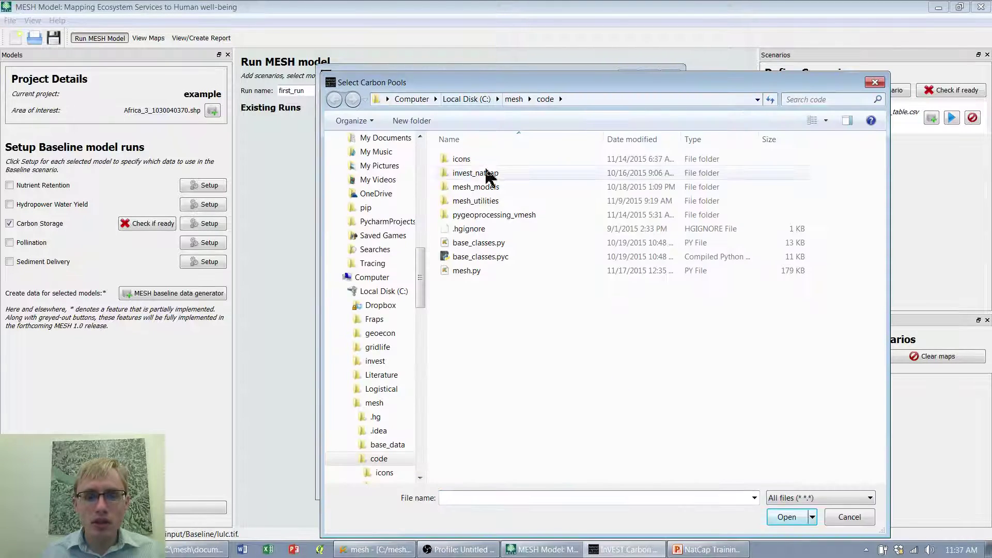
{"action": "scroll", "coordinate": [377, 168], "scroll_direction": "up", "scroll_amount": 10}
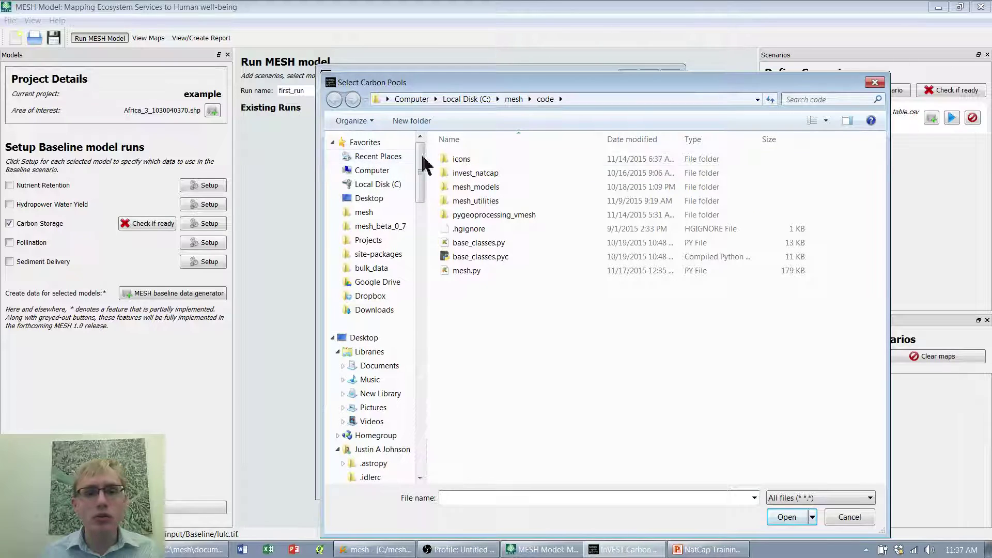
{"action": "left_click", "coordinate": [385, 157]}
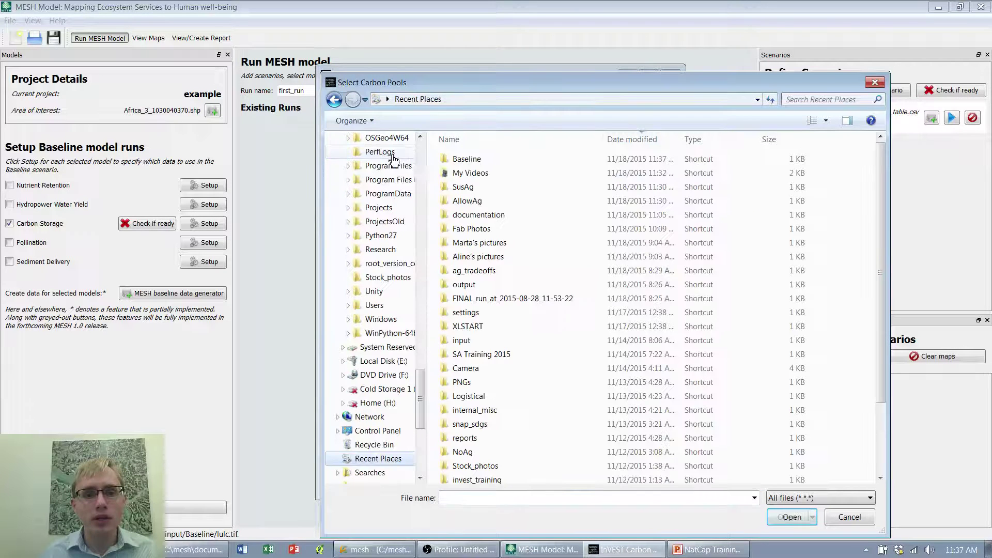
{"action": "double_click", "coordinate": [473, 160]}
{"action": "double_click", "coordinate": [491, 161]}
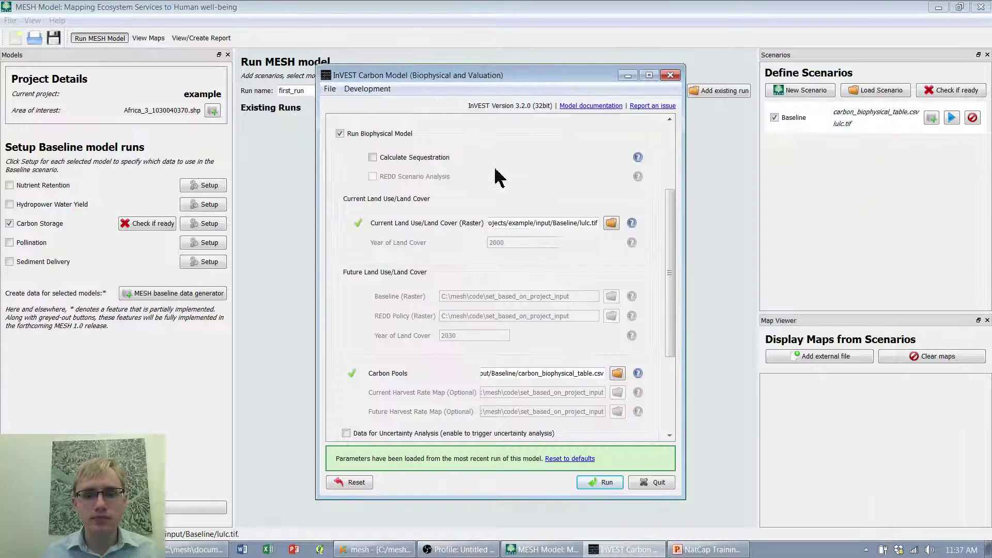
Step: Run the InVEST carbon model, close its output and setup windows, and check whether Carbon Storage is ready
{"action": "left_click", "coordinate": [602, 483]}
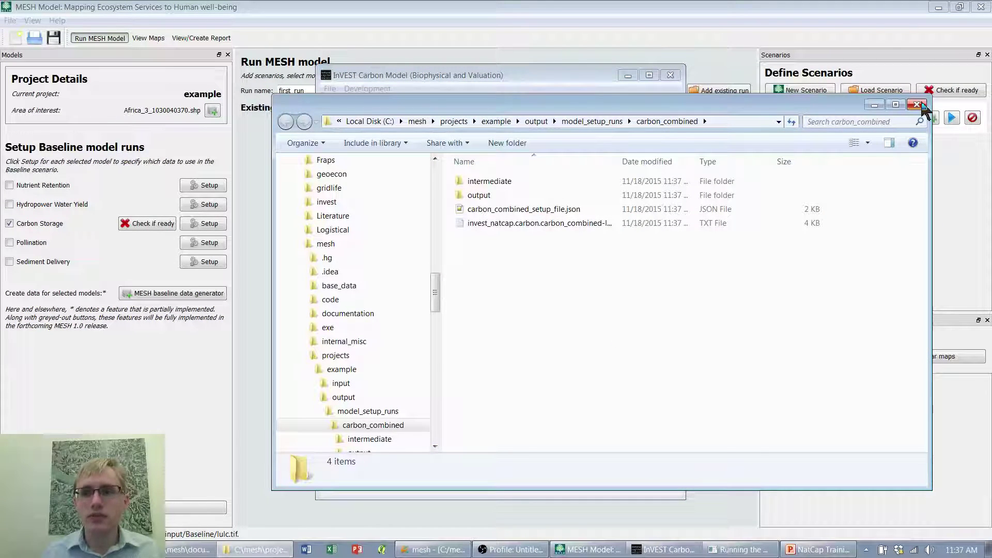
{"action": "left_click", "coordinate": [918, 105]}
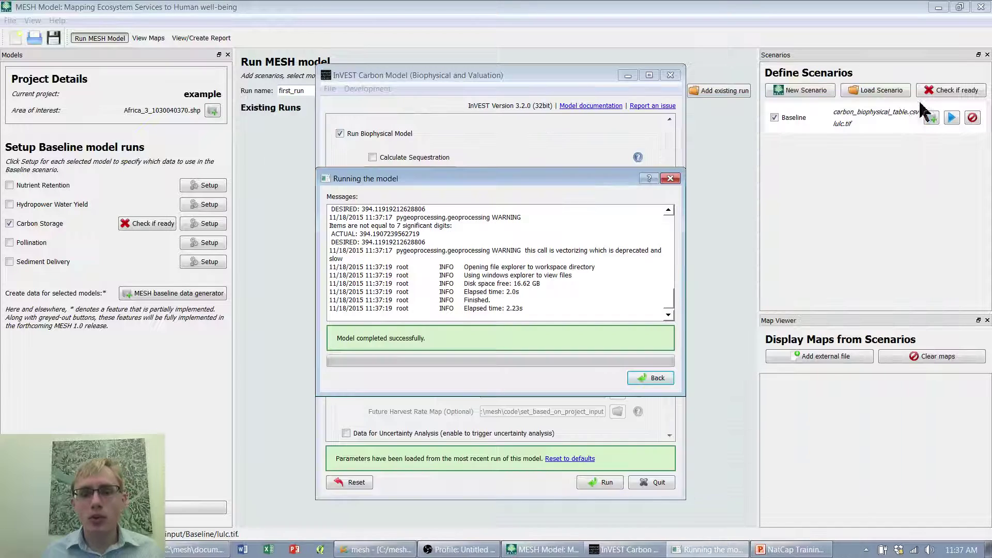
{"action": "left_click", "coordinate": [654, 381]}
{"action": "left_click", "coordinate": [657, 486]}
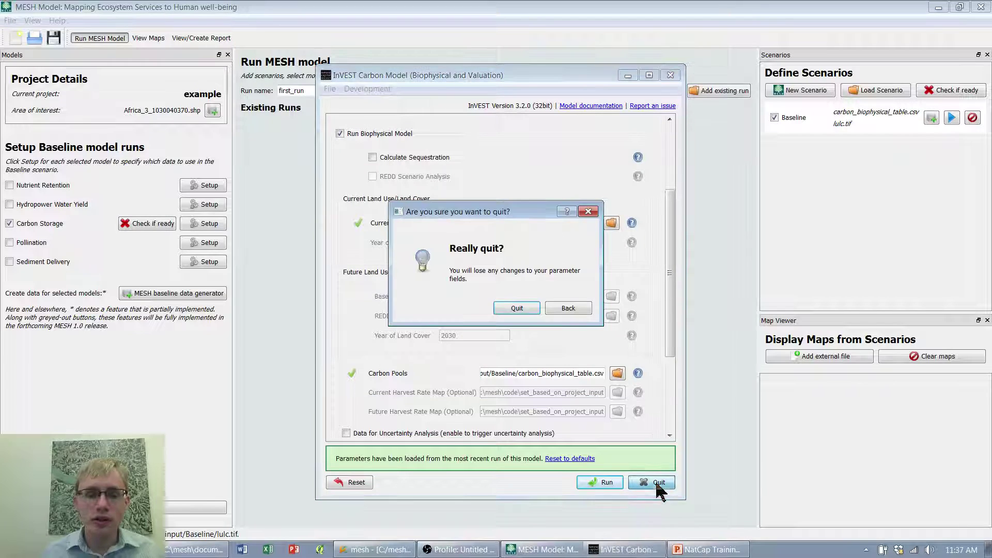
{"action": "left_click", "coordinate": [517, 309]}
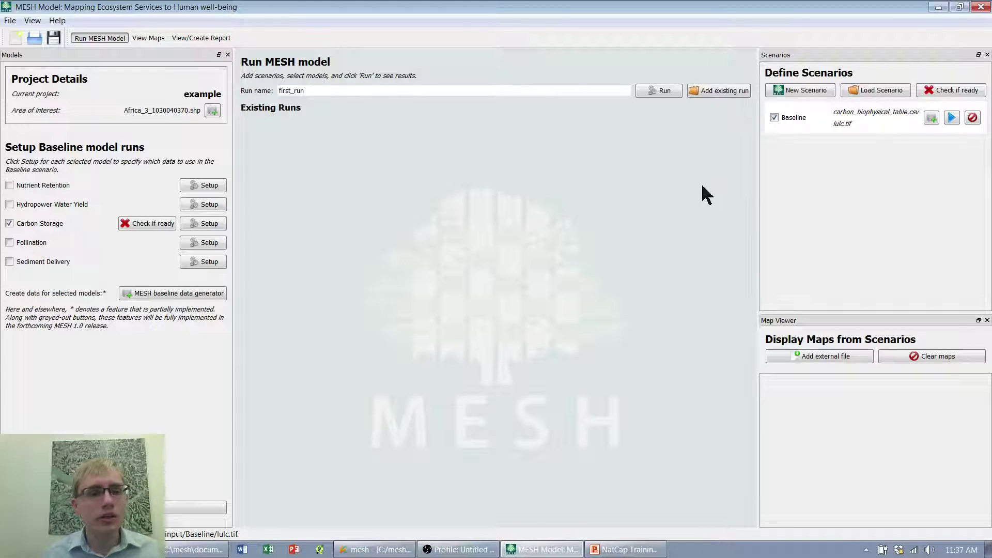
{"action": "left_click", "coordinate": [148, 225]}
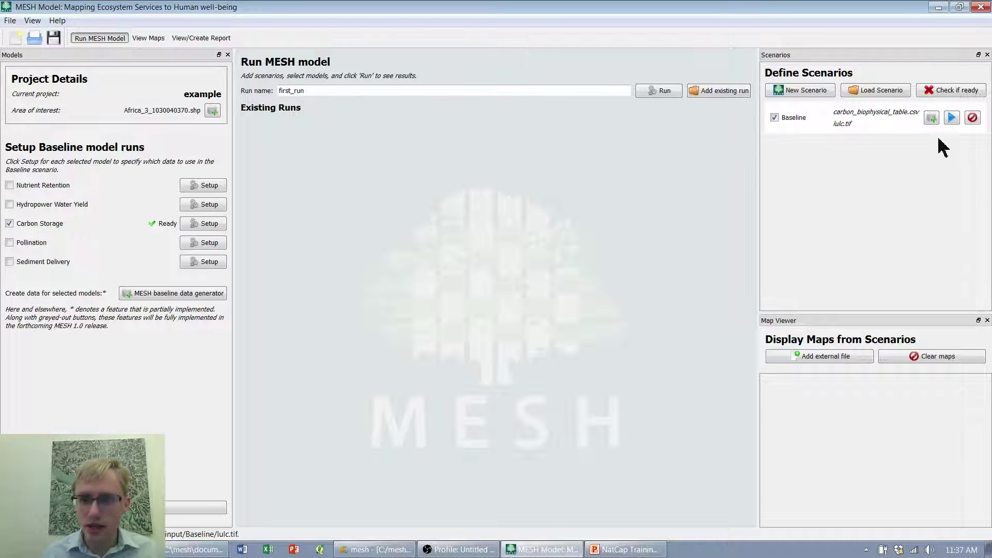
Step: Add a new scenario named ag_expansion and open the InVEST Scenario Generator to define it
{"action": "left_click", "coordinate": [783, 93]}
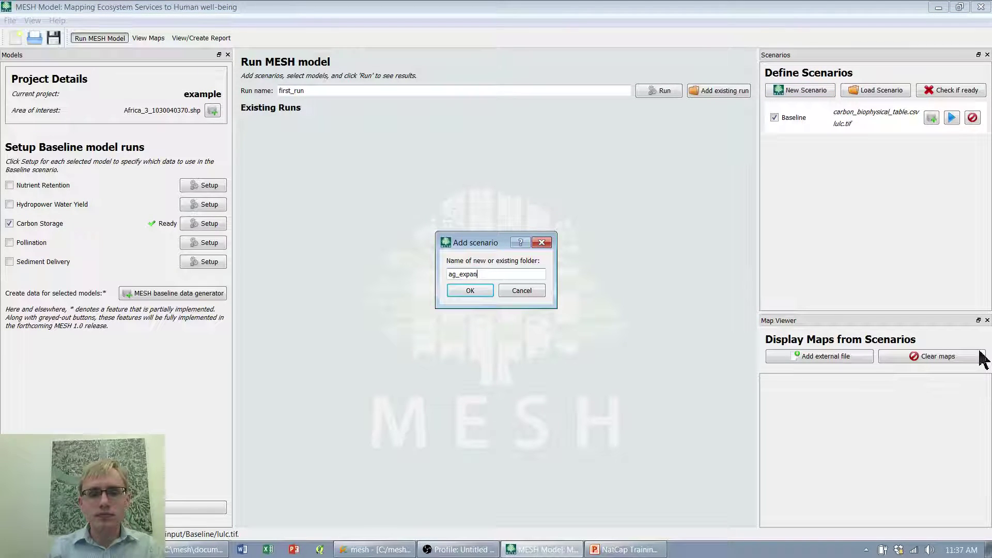
{"action": "key", "text": "Return"}
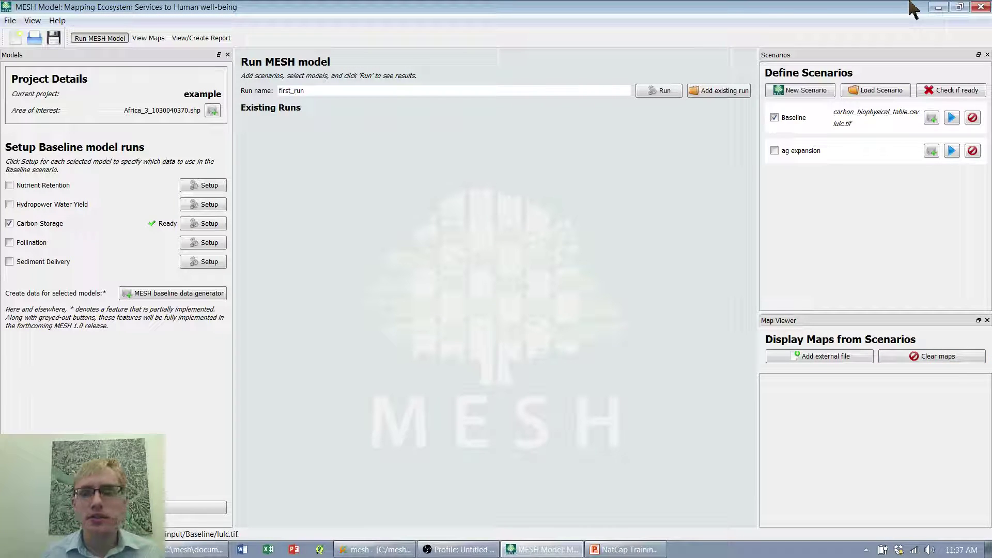
{"action": "left_click", "coordinate": [931, 151]}
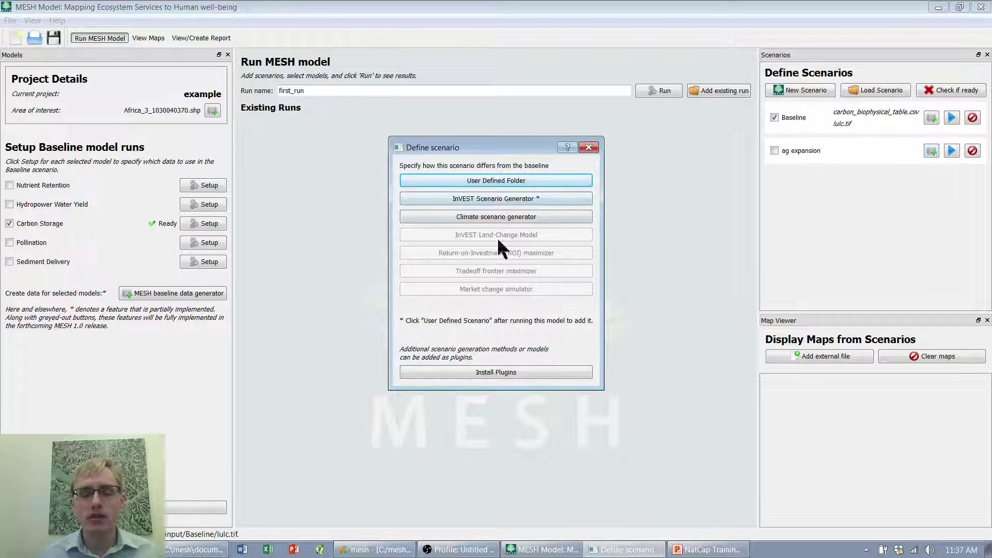
{"action": "left_click", "coordinate": [483, 200]}
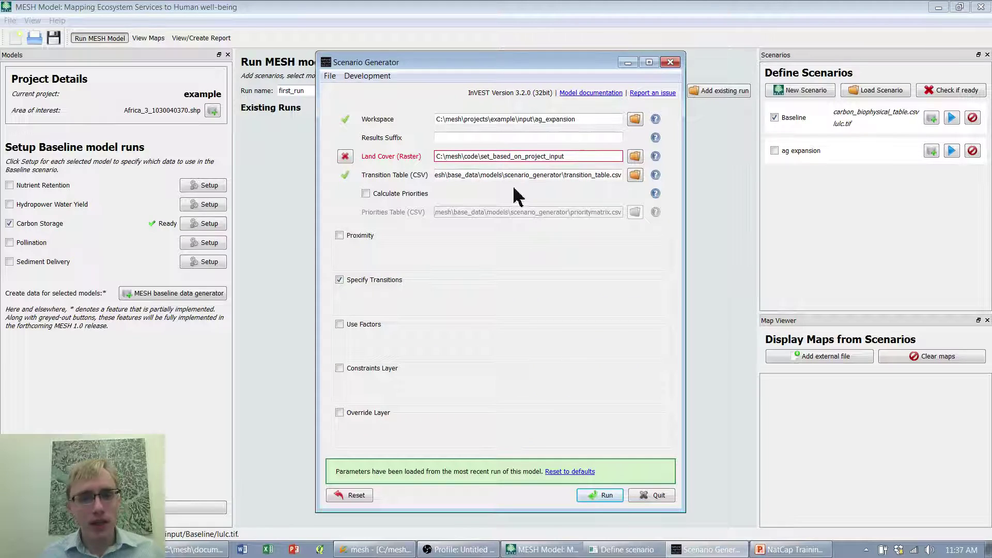
Step: Set the Scenario Generator's land cover raster to lulc.tif from the example project's input/Baseline folder
{"action": "left_click", "coordinate": [636, 157]}
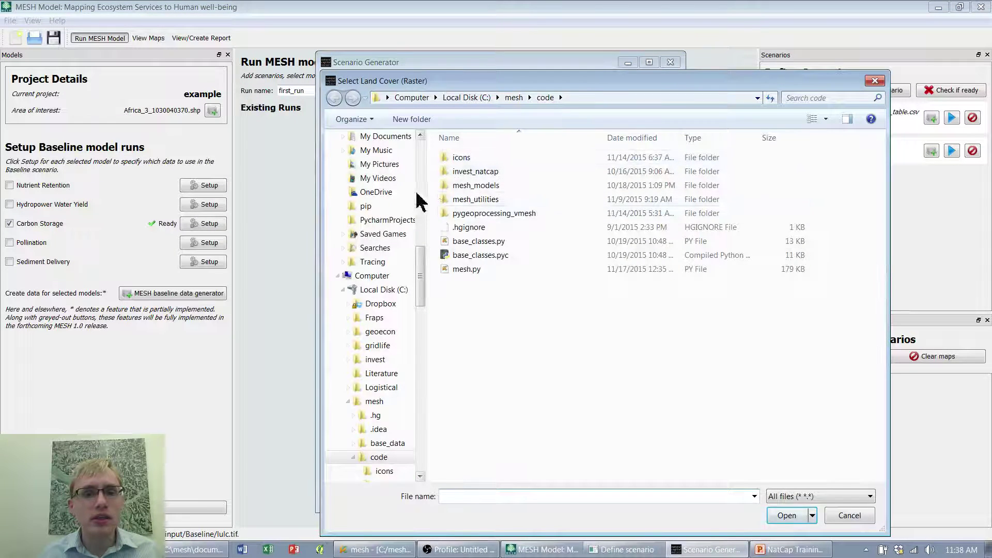
{"action": "scroll", "coordinate": [388, 160], "scroll_direction": "up", "scroll_amount": 15}
{"action": "left_click", "coordinate": [385, 155]}
{"action": "double_click", "coordinate": [468, 159]}
{"action": "left_click", "coordinate": [465, 172]}
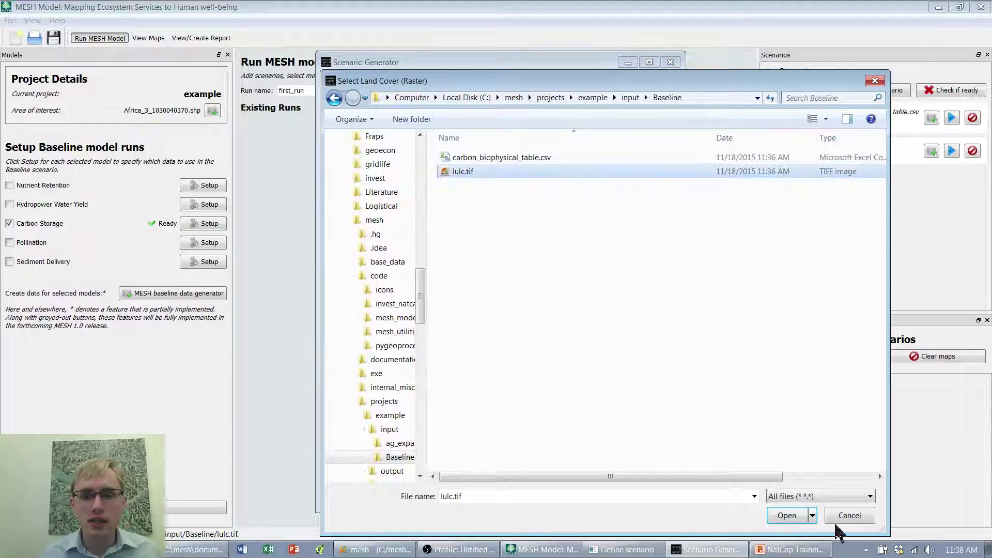
{"action": "left_click", "coordinate": [788, 516]}
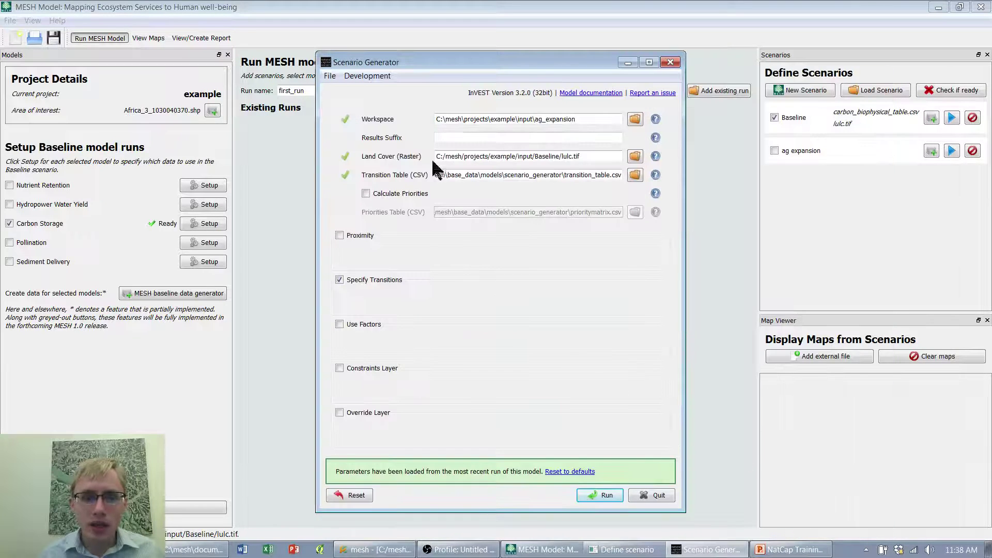
Step: Run the Scenario Generator with the default transition_table.csv, and close the output folder and the scenario definition window
{"action": "left_click_drag", "start_coordinate": [448, 180], "coordinate": [611, 185]}
{"action": "left_click", "coordinate": [610, 176]}
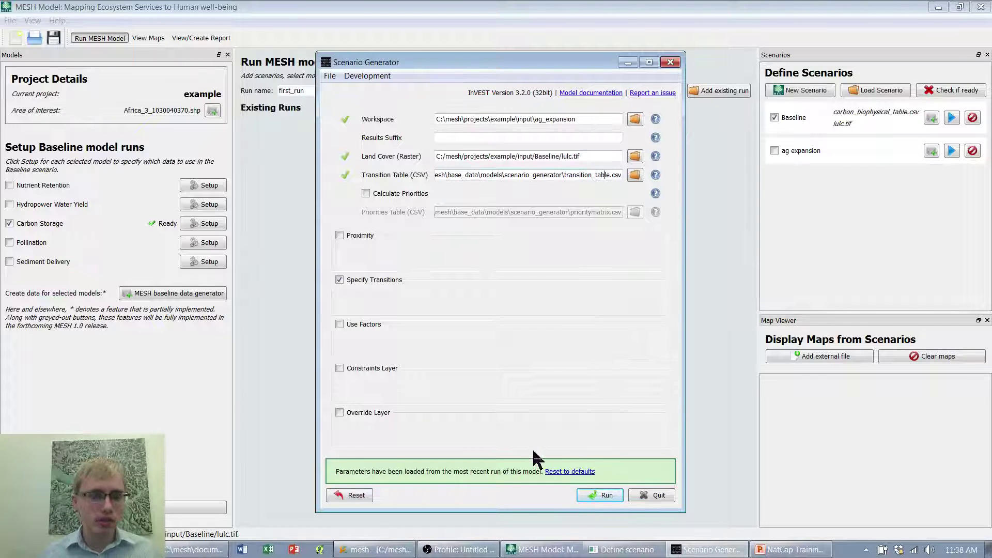
{"action": "left_click", "coordinate": [603, 497]}
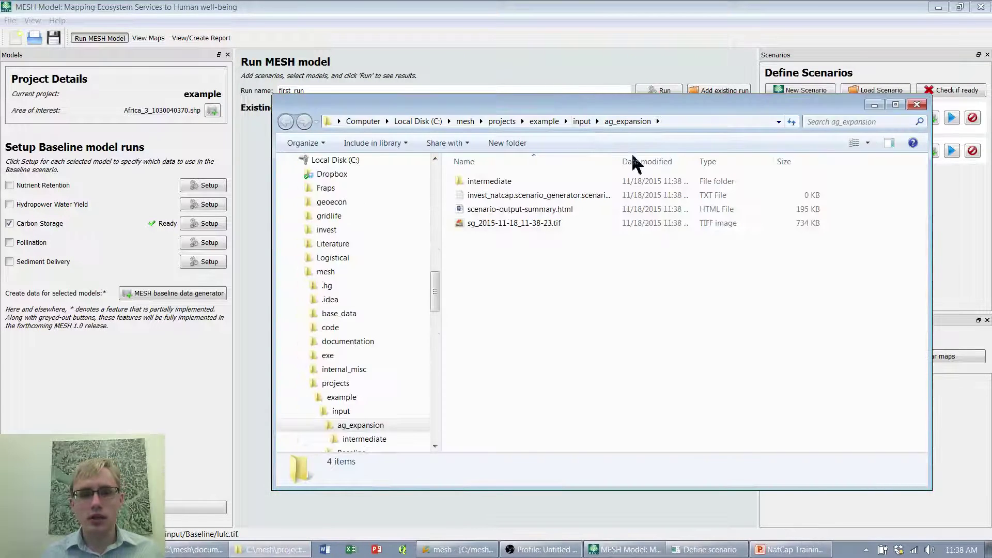
{"action": "left_click", "coordinate": [917, 104]}
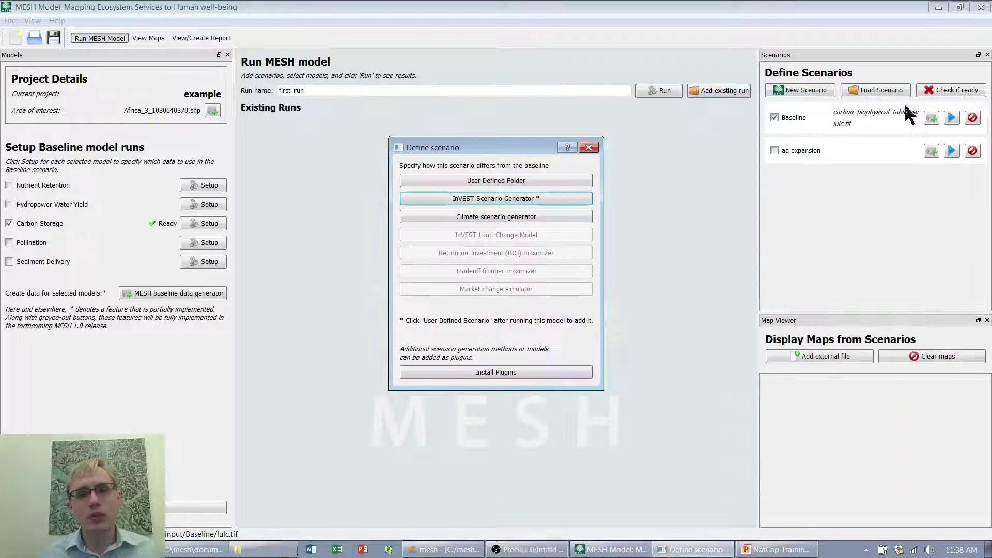
{"action": "left_click", "coordinate": [589, 148]}
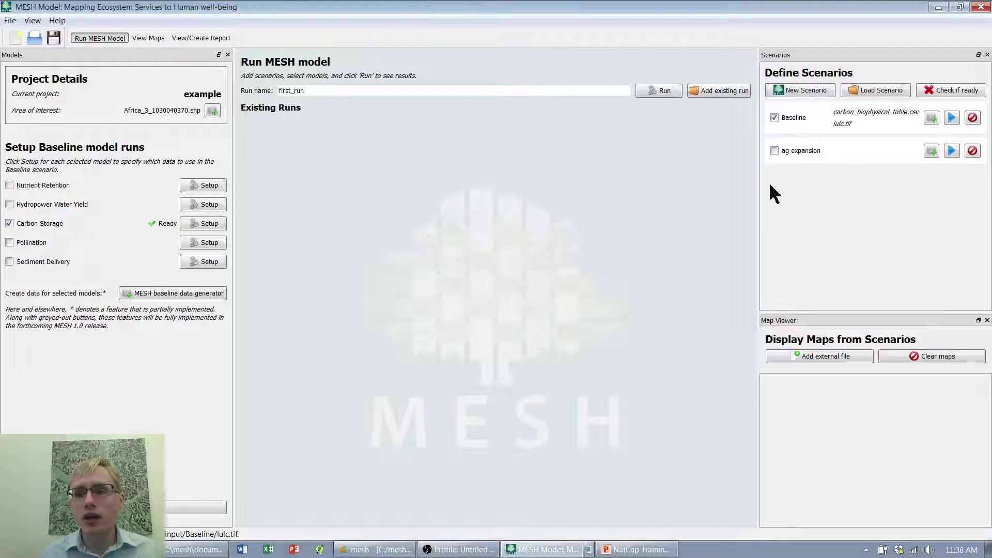
Step: Attach sg_2015-11-18_11-38-23.tif from the ag_expansion input folder to the ag expansion scenario as user-defined data
{"action": "left_click", "coordinate": [933, 151]}
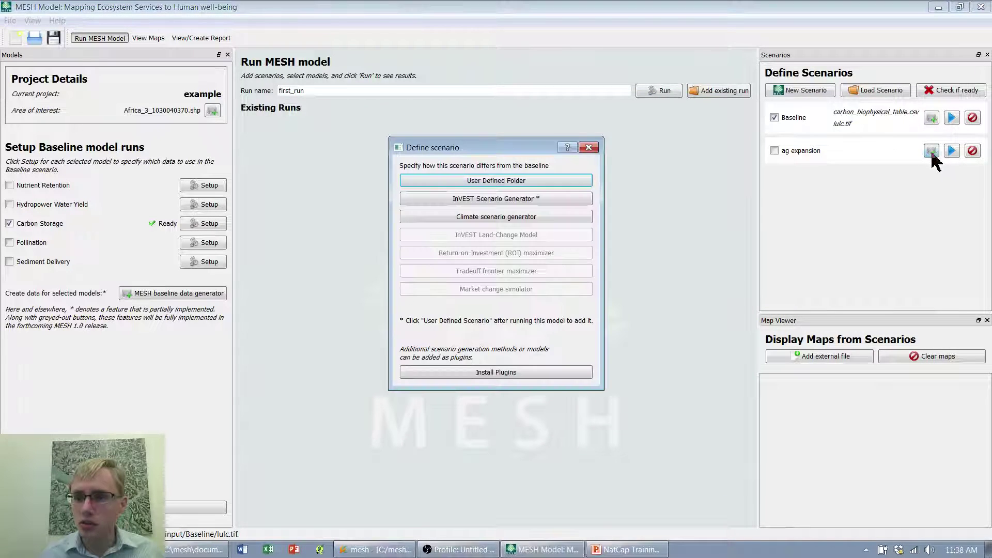
{"action": "left_click", "coordinate": [518, 182]}
{"action": "double_click", "coordinate": [534, 160]}
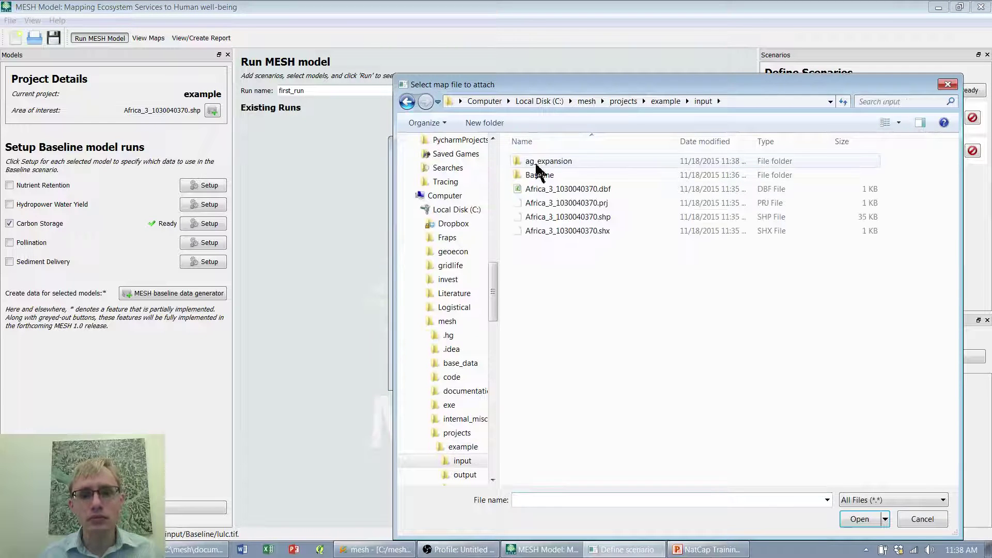
{"action": "double_click", "coordinate": [538, 162]}
{"action": "left_click", "coordinate": [569, 204]}
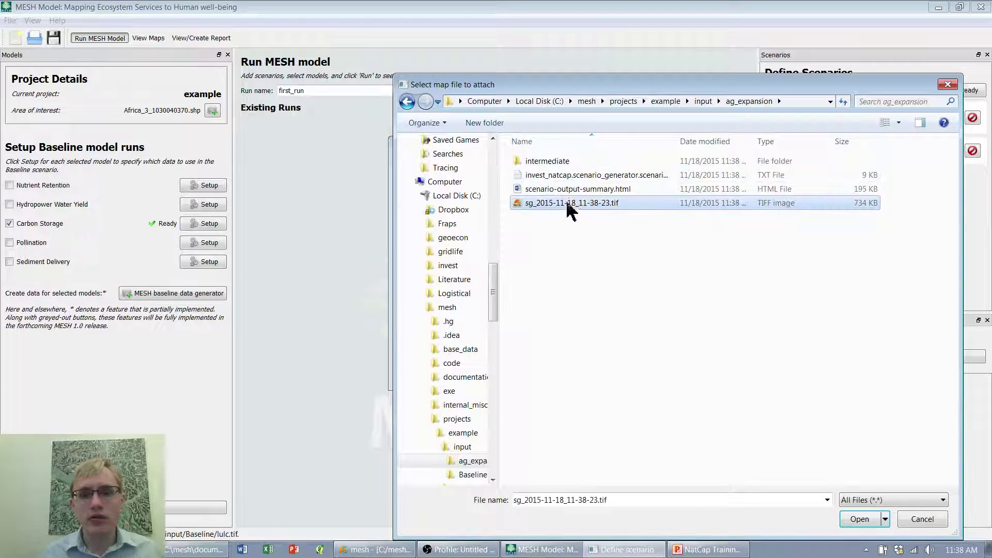
{"action": "left_click", "coordinate": [858, 520]}
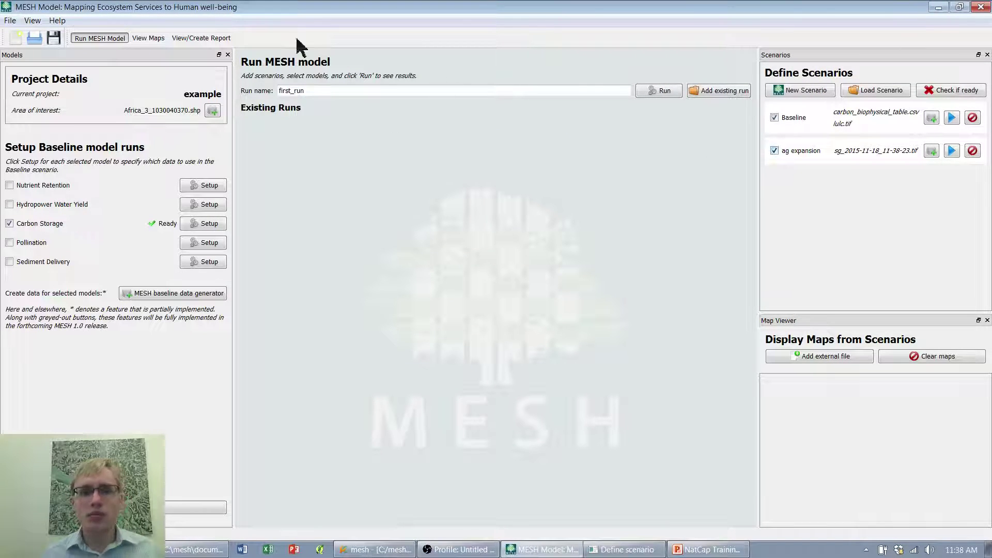
Step: Name the run full_mesh, run the carbon model for the Baseline and ag_expansion scenarios, and close the run window
{"action": "left_click_drag", "start_coordinate": [323, 94], "coordinate": [271, 95]}
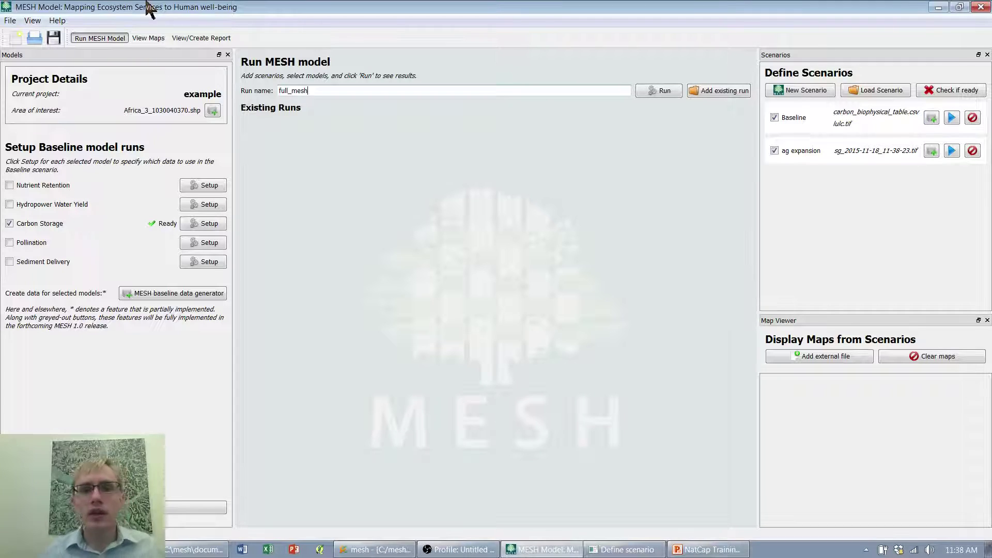
{"action": "left_click", "coordinate": [661, 92]}
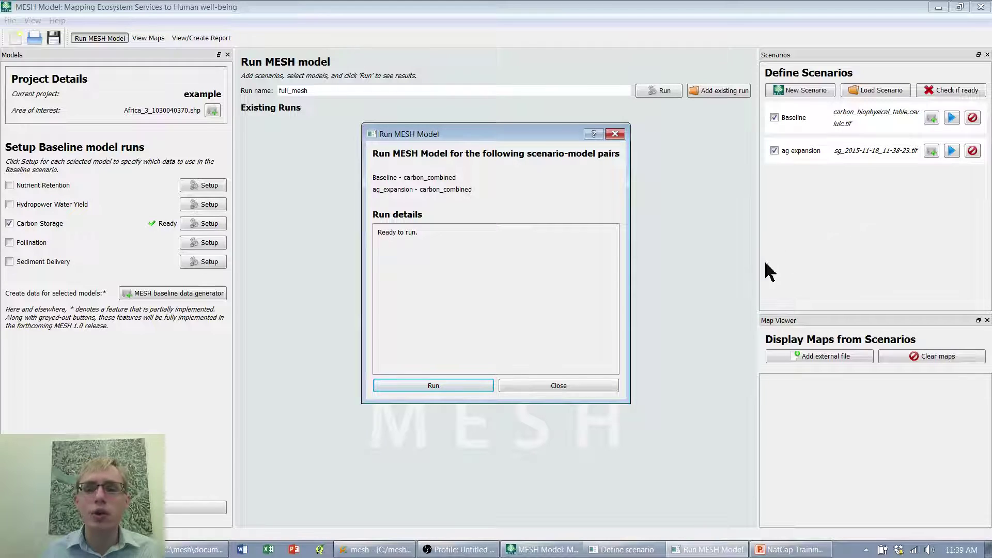
{"action": "left_click", "coordinate": [441, 388]}
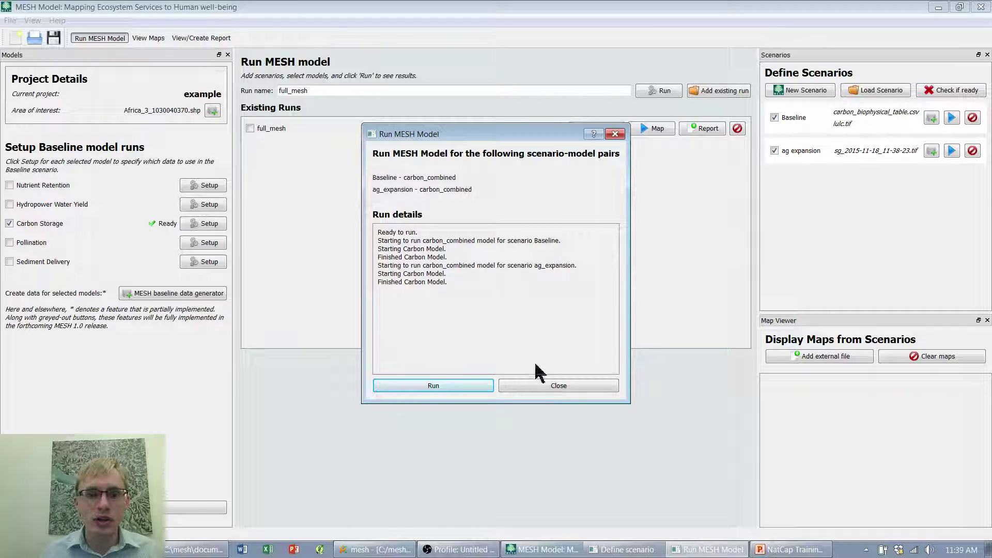
{"action": "left_click", "coordinate": [558, 389]}
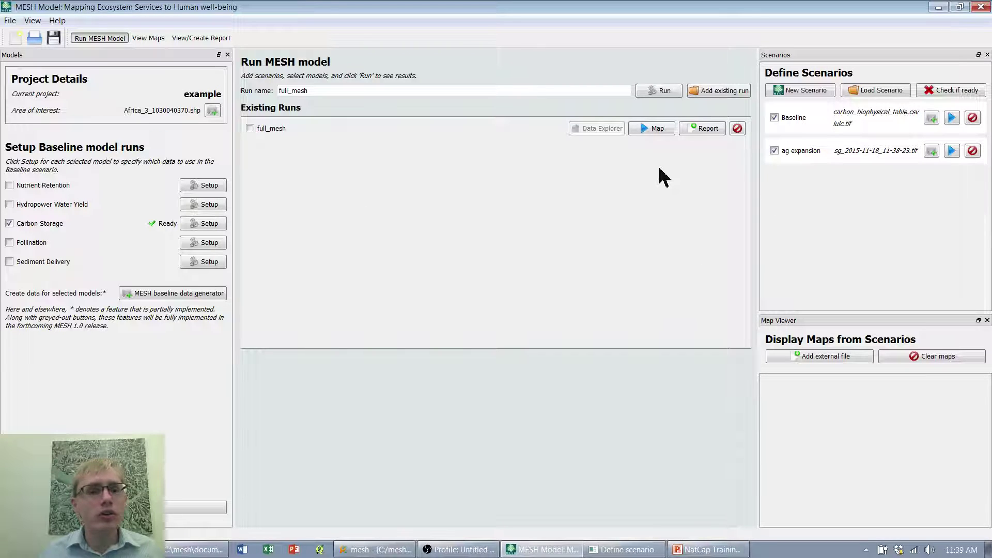
Step: Load the full_mesh run's output maps and display the Baseline and ag_expansion carbon maps in turn
{"action": "left_click", "coordinate": [659, 131]}
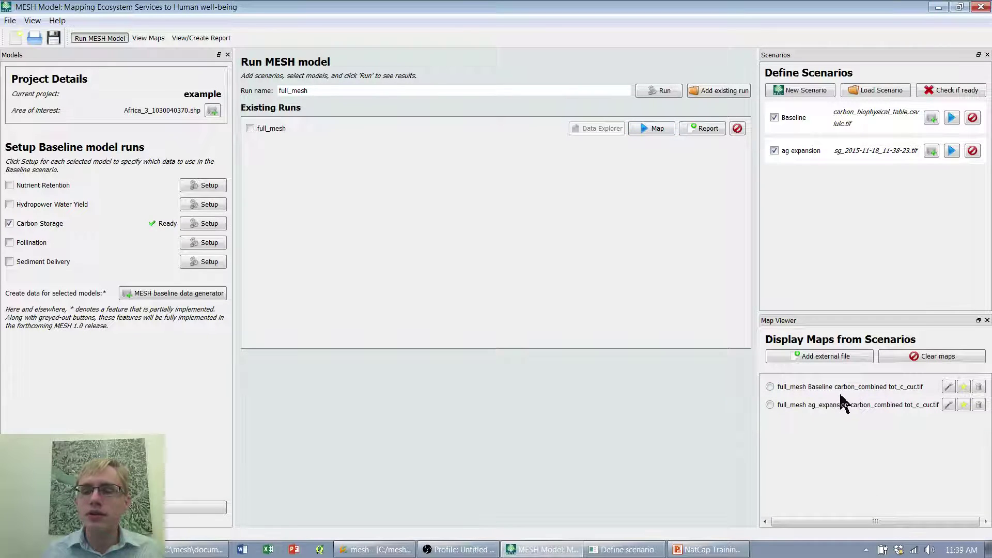
{"action": "left_click", "coordinate": [813, 388]}
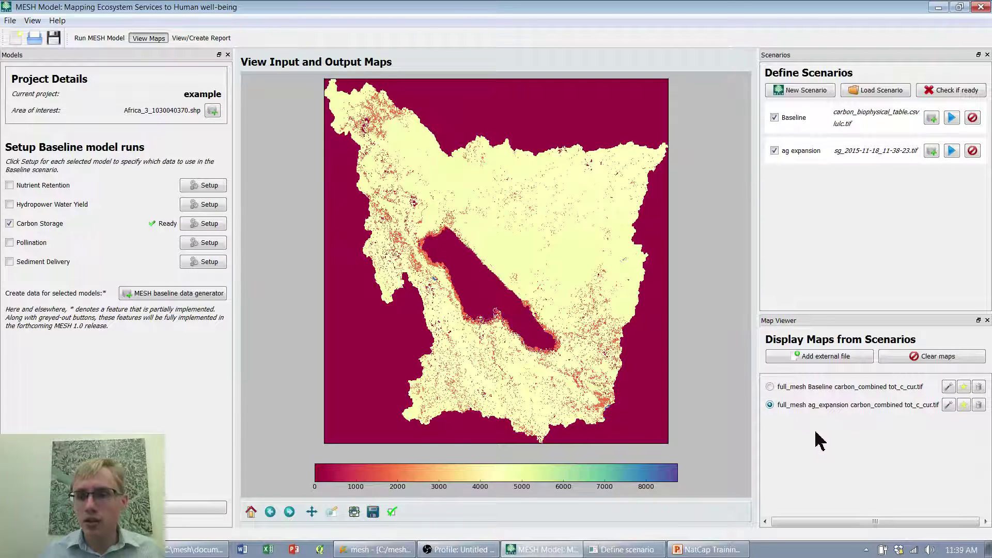
{"action": "left_click", "coordinate": [832, 402]}
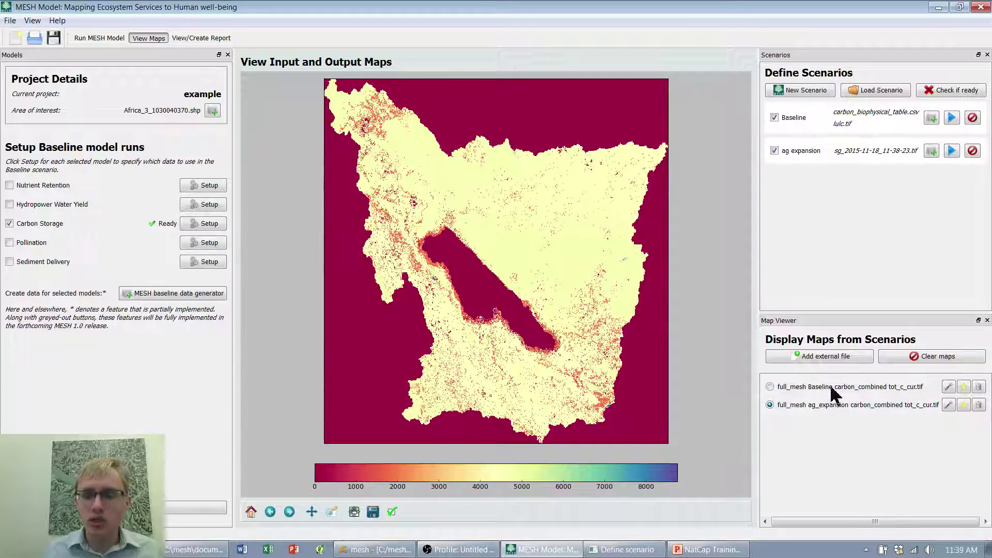
Step: In the ag_expansion carbon map's display settings, set the color scheme to terrain and the range maximum to 8000
{"action": "left_click", "coordinate": [948, 406]}
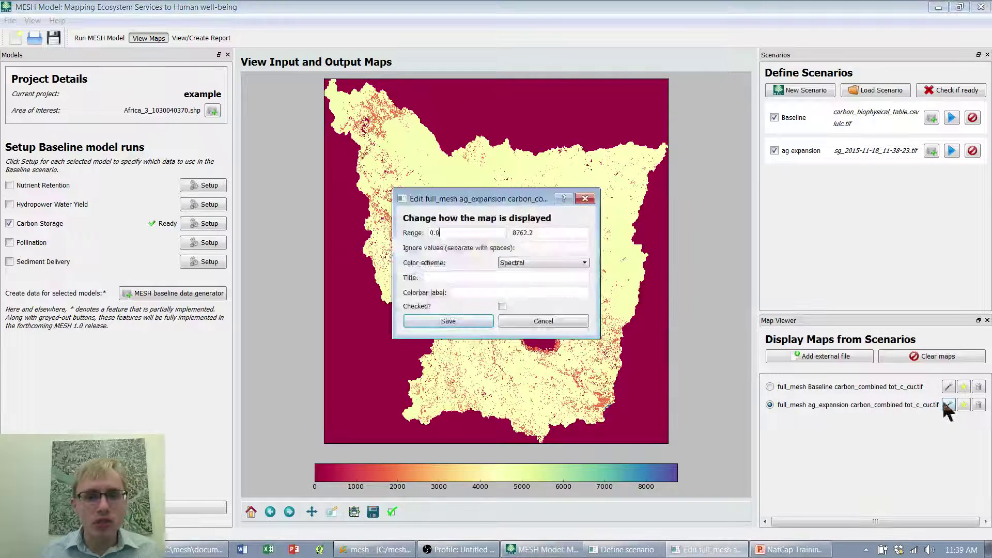
{"action": "left_click", "coordinate": [558, 264]}
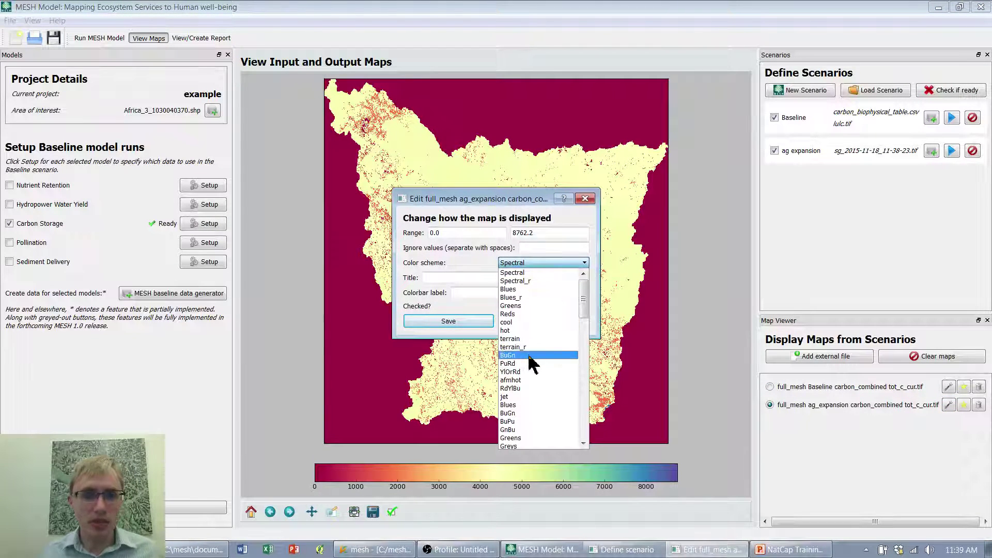
{"action": "left_click", "coordinate": [522, 339]}
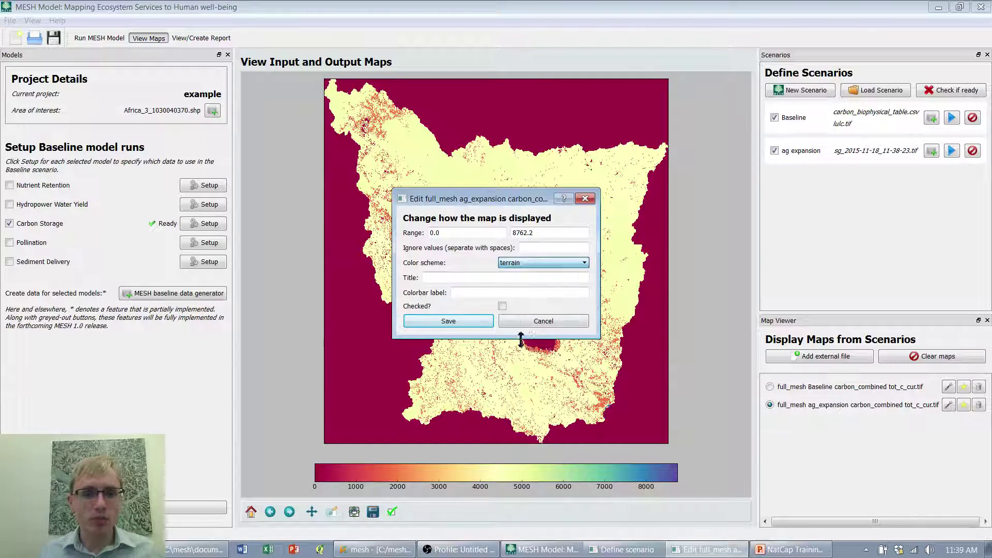
{"action": "double_click", "coordinate": [532, 232]}
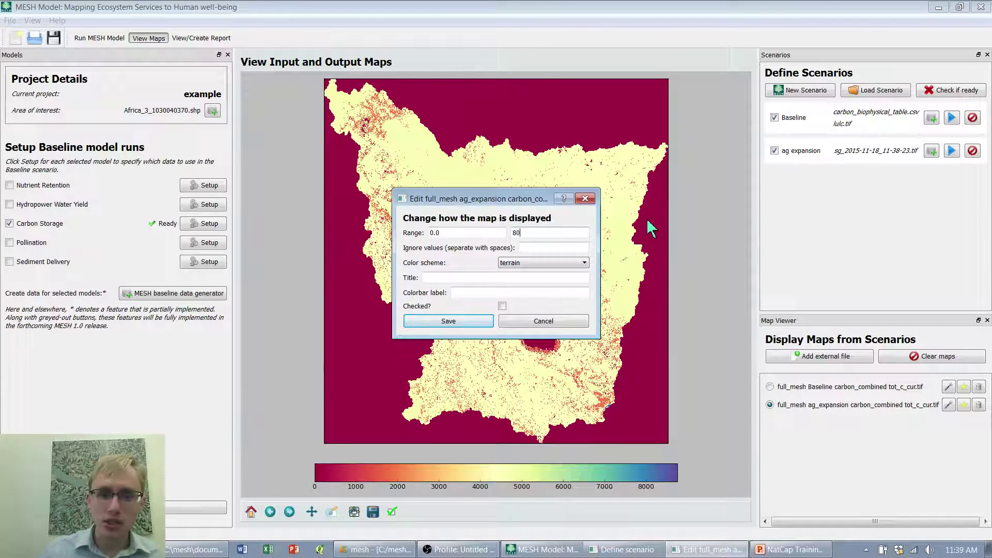
Step: Title the ag_expansion map Carbon Storage, label its colorbar tons, and save the display settings
{"action": "left_click", "coordinate": [447, 275]}
{"action": "type", "text": "Carbon Storage"}
{"action": "key", "text": "Tab"}
{"action": "key", "text": "Return"}
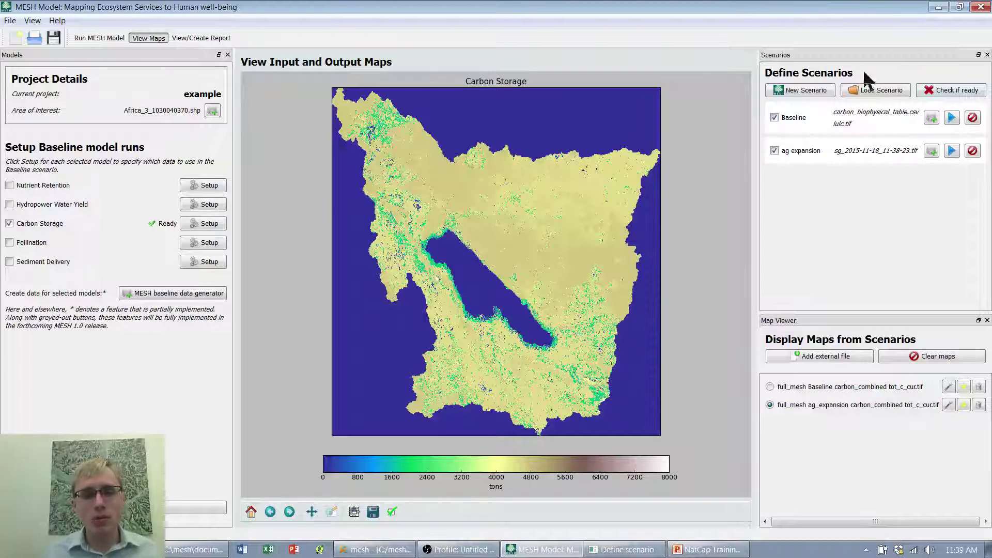
Step: Zoom the carbon map to a rectangle around the northwest tip of the central blue area and start saving it as an image
{"action": "left_click", "coordinate": [332, 512]}
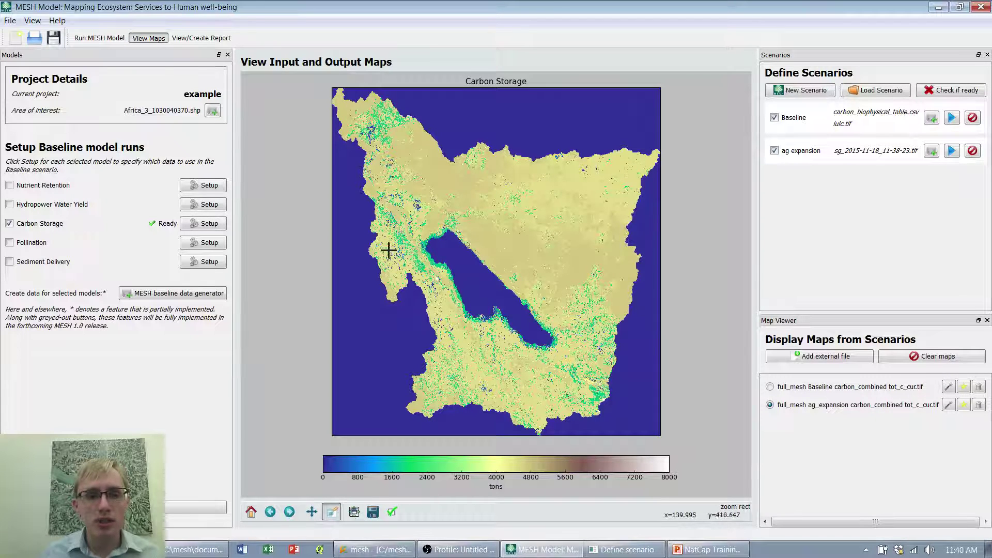
{"action": "left_click_drag", "start_coordinate": [388, 253], "coordinate": [483, 166]}
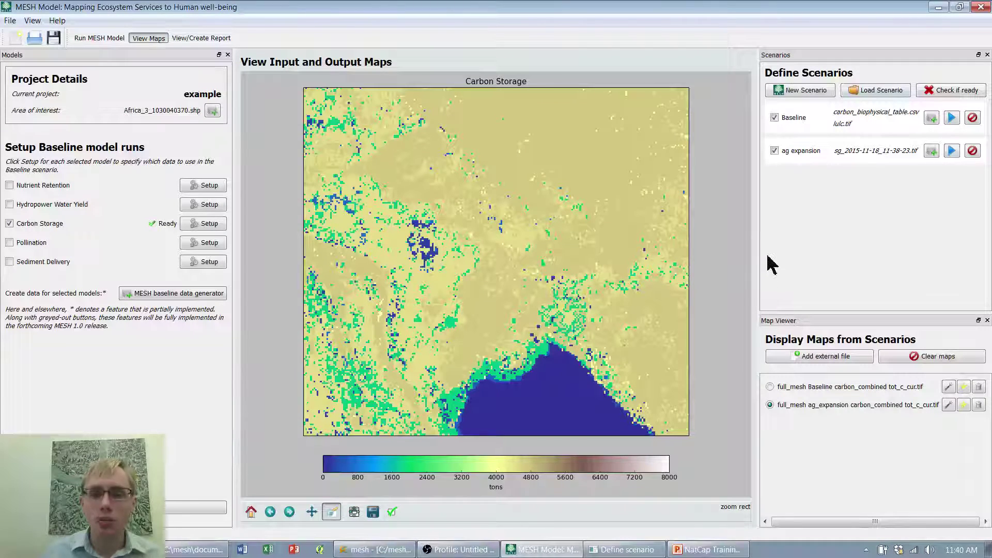
{"action": "left_click", "coordinate": [373, 511]}
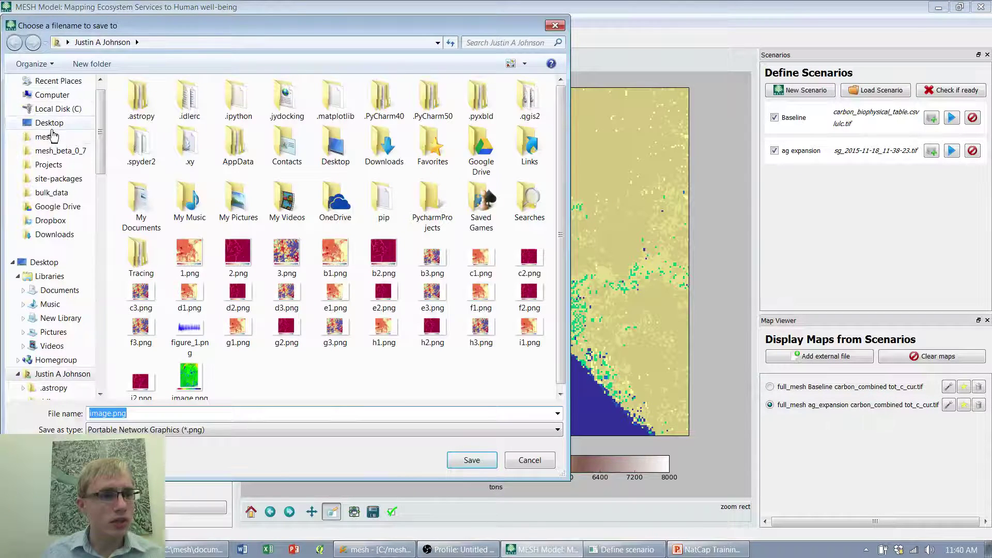
Step: Browse the image save location to the projects folder inside the mesh directory on Local Disk (C:)
{"action": "scroll", "coordinate": [56, 138], "scroll_direction": "up", "scroll_amount": 1}
{"action": "left_click", "coordinate": [61, 99]}
{"action": "left_click", "coordinate": [154, 103]}
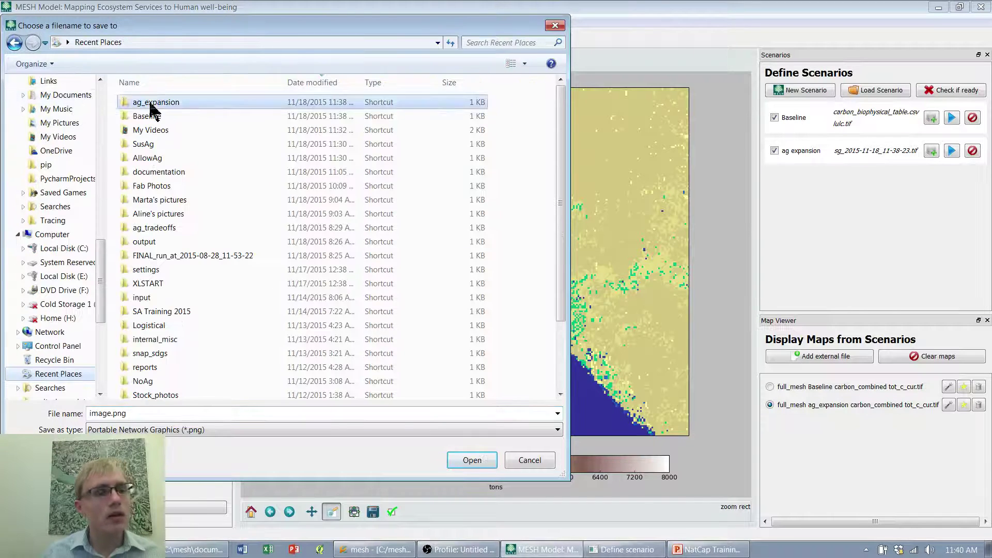
{"action": "double_click", "coordinate": [155, 104]}
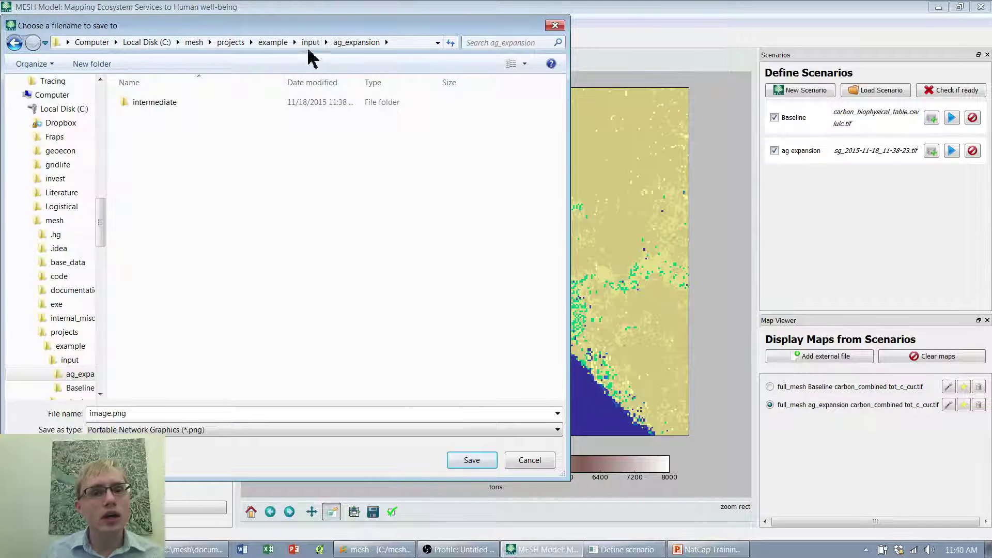
{"action": "left_click", "coordinate": [311, 44]}
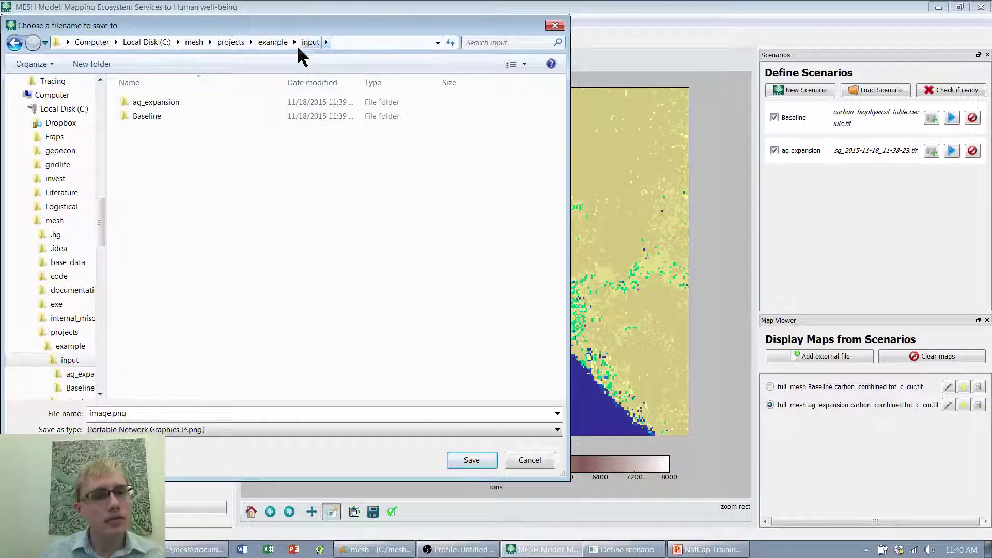
{"action": "double_click", "coordinate": [139, 117]}
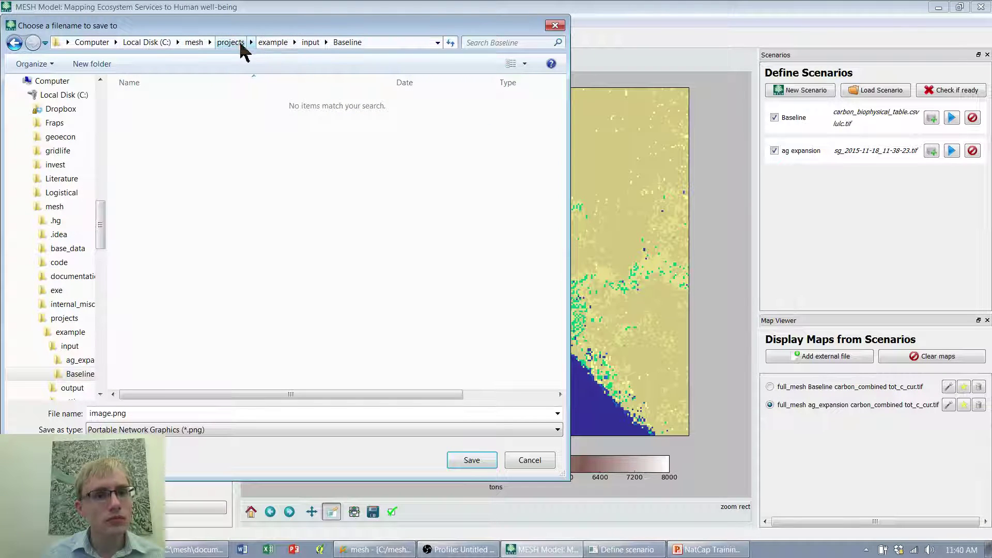
{"action": "left_click", "coordinate": [239, 45]}
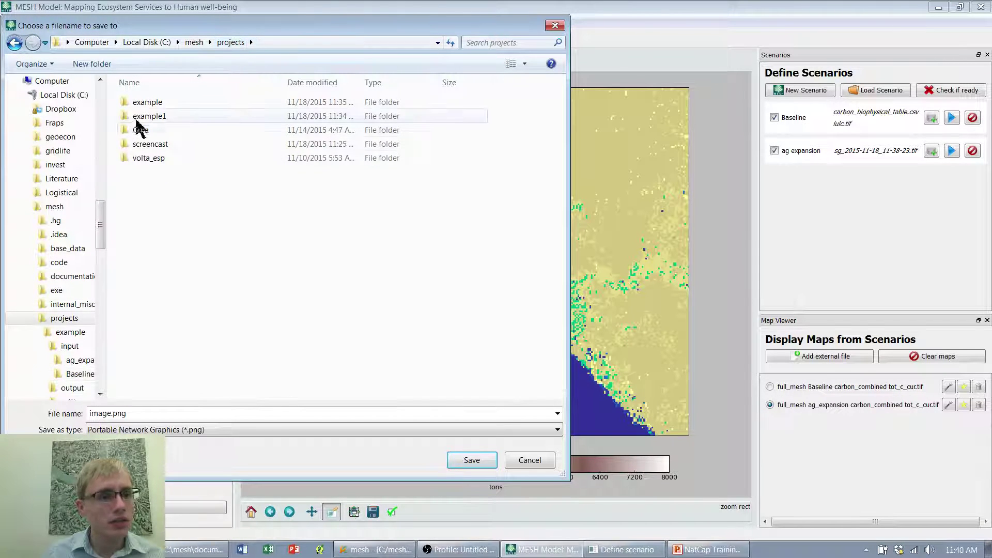
Step: Save the map as image.png in example/output/runs/full_mesh/ag_expansion/carbon_combined/output within the projects folder
{"action": "left_click", "coordinate": [150, 109]}
{"action": "double_click", "coordinate": [148, 103]}
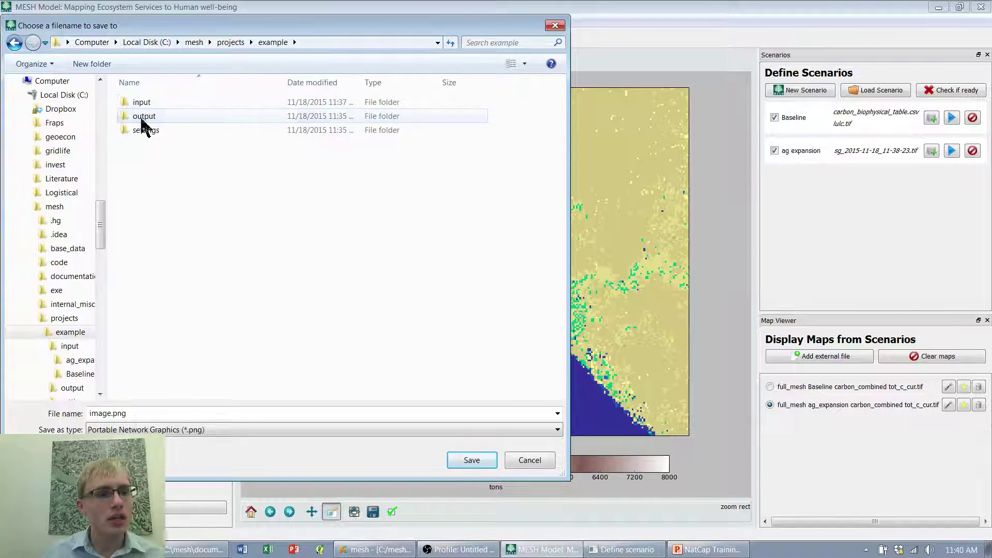
{"action": "double_click", "coordinate": [140, 118]}
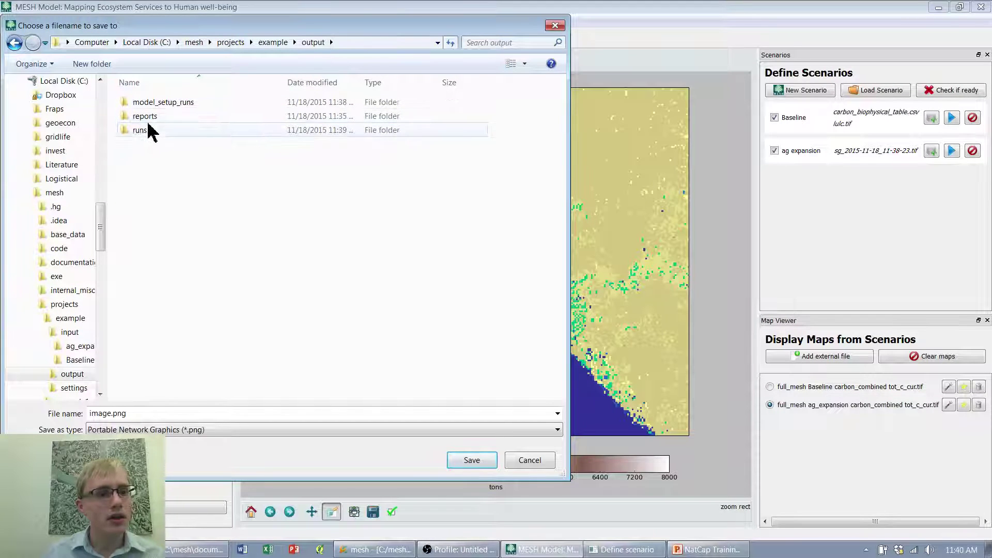
{"action": "double_click", "coordinate": [147, 131]}
{"action": "double_click", "coordinate": [150, 103]}
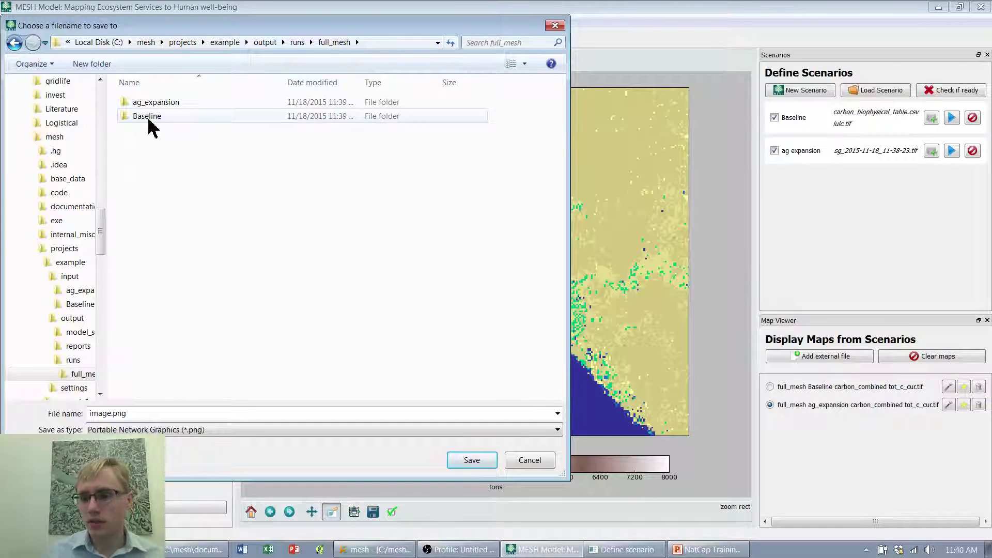
{"action": "double_click", "coordinate": [159, 103]}
{"action": "double_click", "coordinate": [160, 103]}
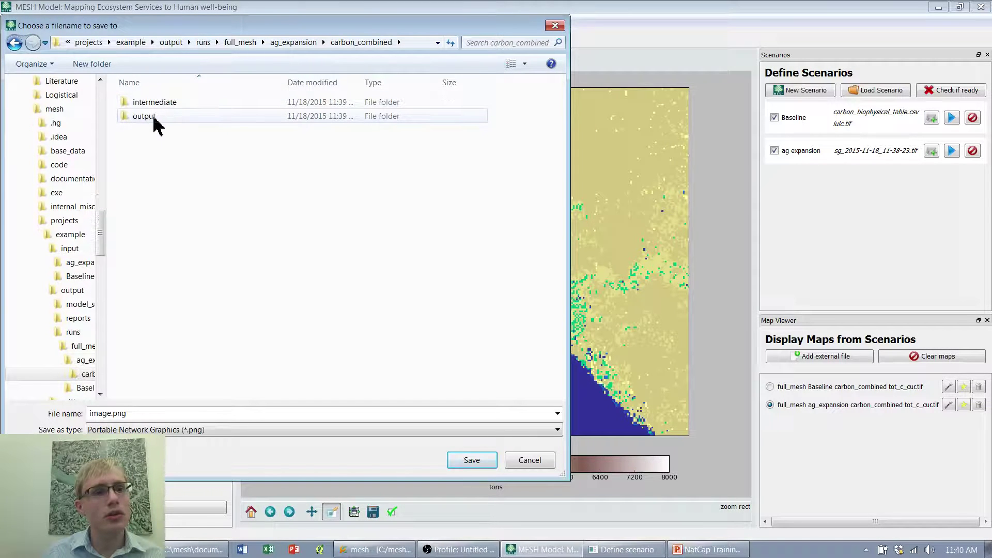
{"action": "double_click", "coordinate": [153, 119]}
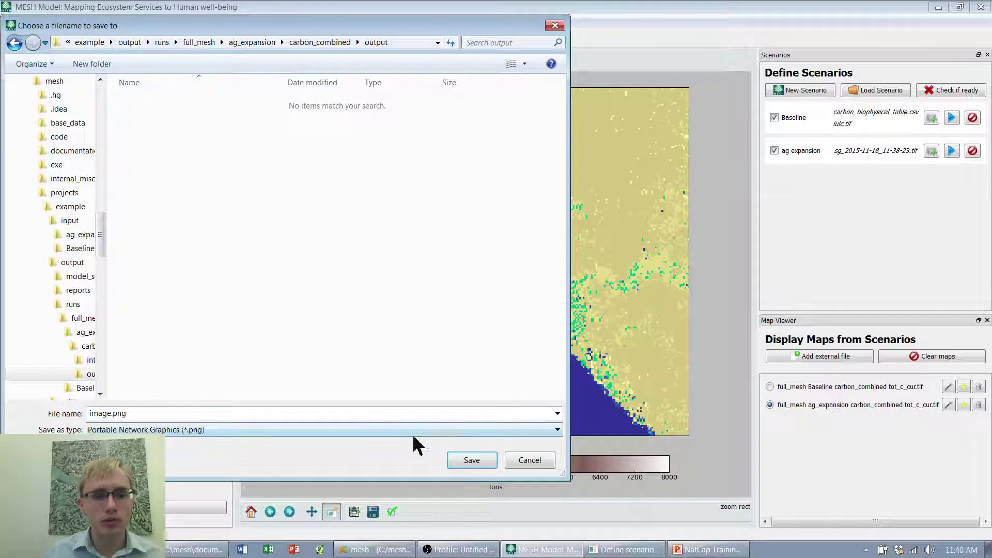
{"action": "left_click", "coordinate": [472, 460]}
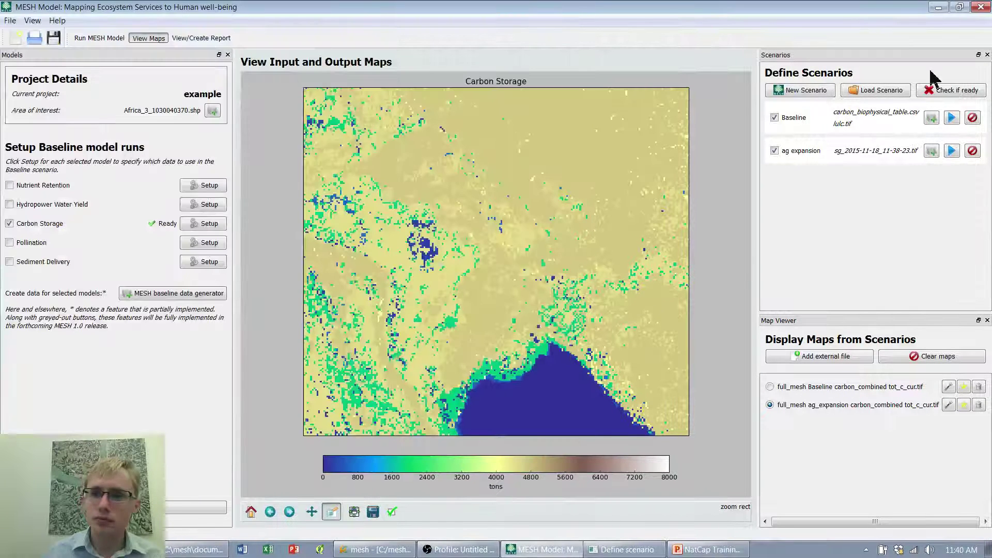
Step: Create an Executive Summary report from the existing full_mesh run
{"action": "left_click", "coordinate": [100, 38]}
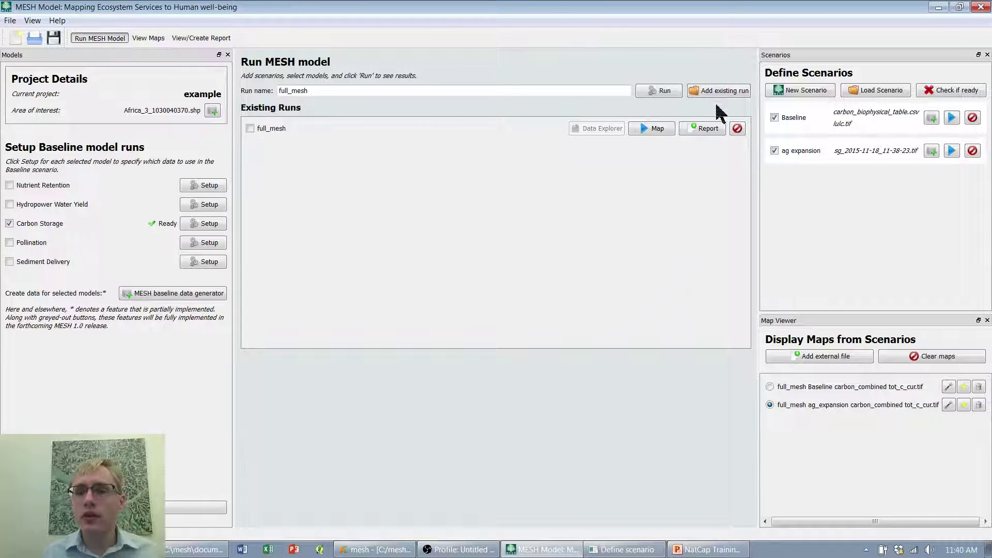
{"action": "left_click", "coordinate": [702, 137]}
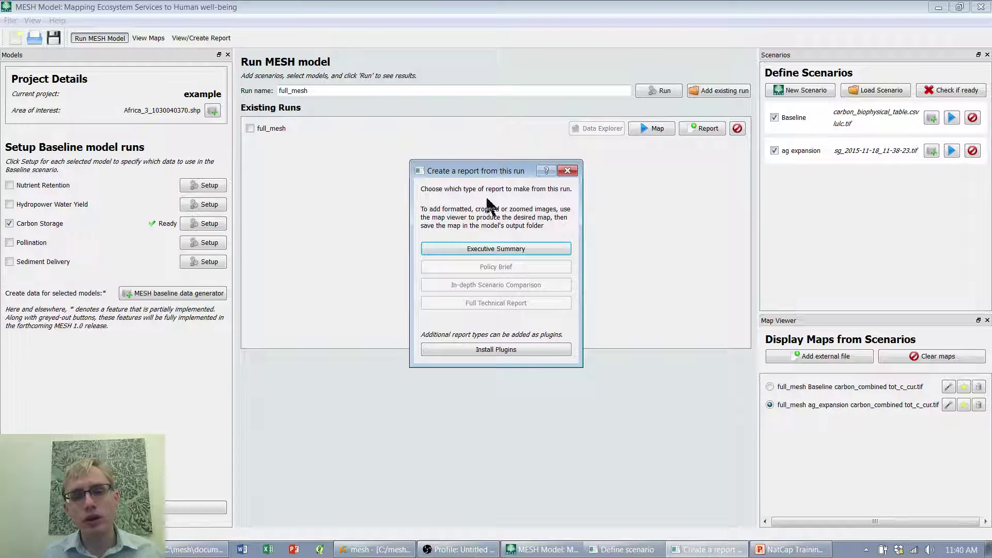
{"action": "left_click", "coordinate": [518, 249]}
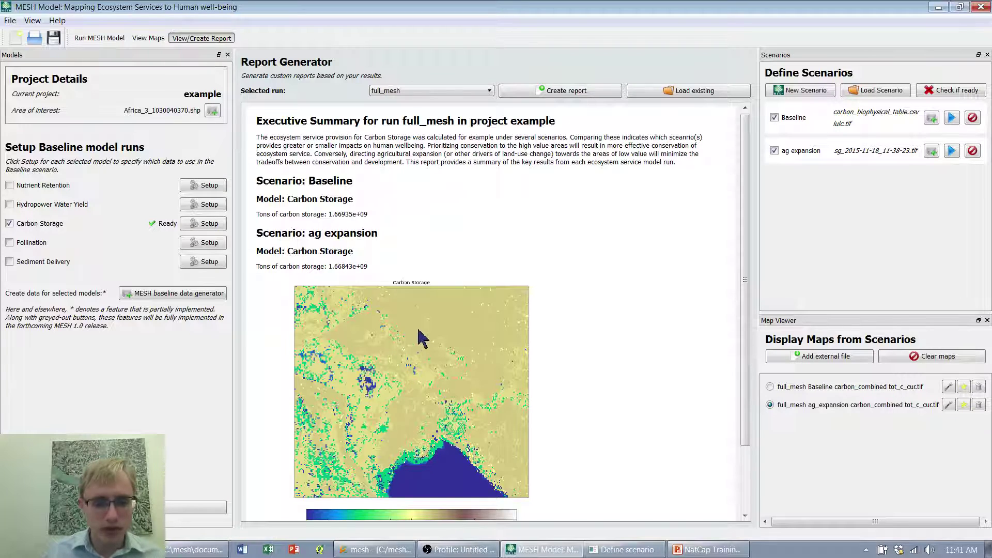
Step: Review the executive summary with its embedded carbon map, opening the full report in its own window and closing it again
{"action": "scroll", "coordinate": [423, 338], "scroll_direction": "down", "scroll_amount": 3}
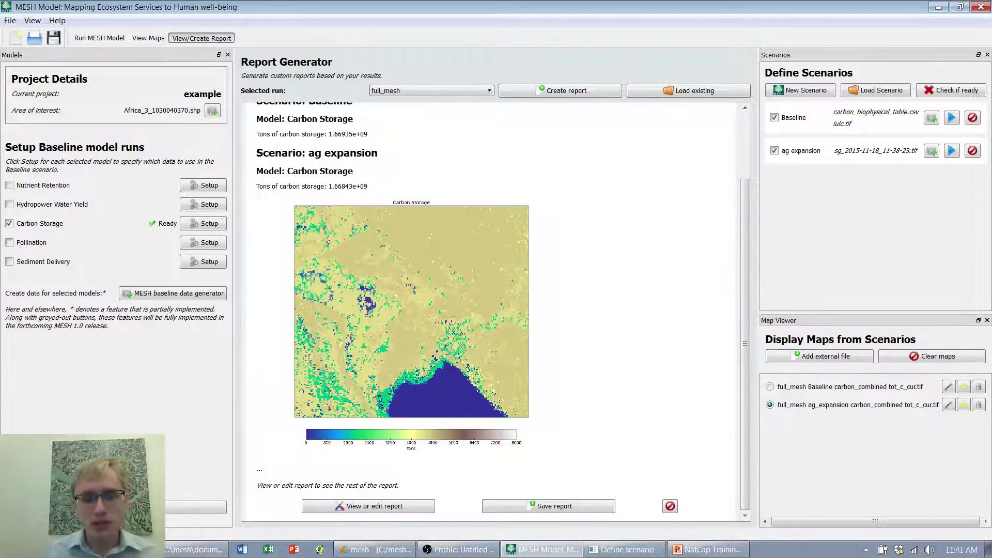
{"action": "left_click", "coordinate": [371, 509]}
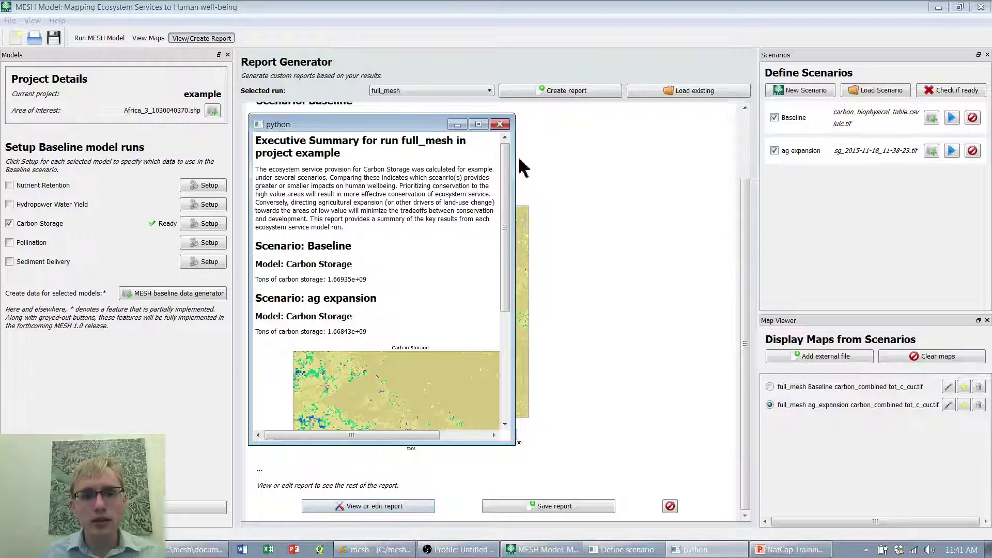
{"action": "left_click", "coordinate": [500, 125]}
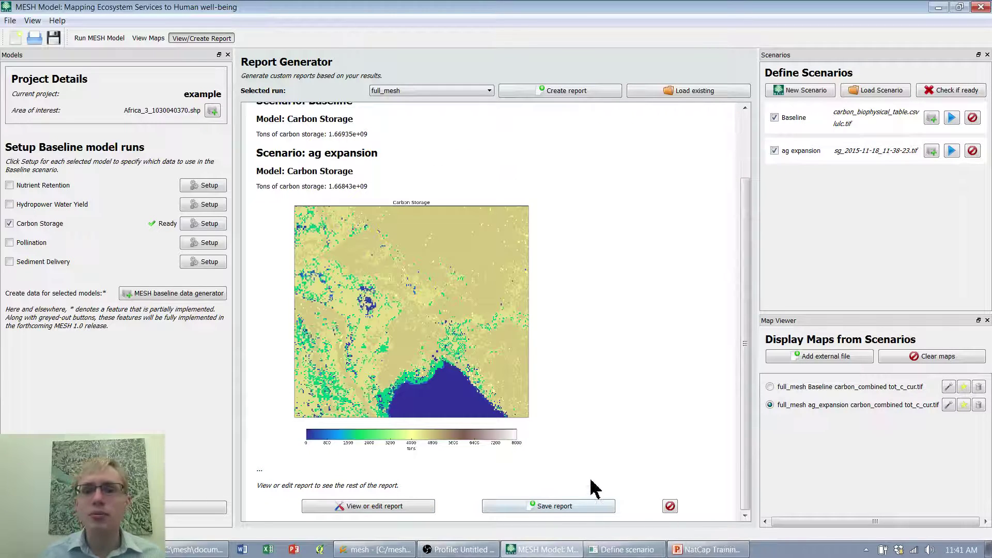
{"action": "scroll", "coordinate": [672, 178], "scroll_direction": "up", "scroll_amount": 2}
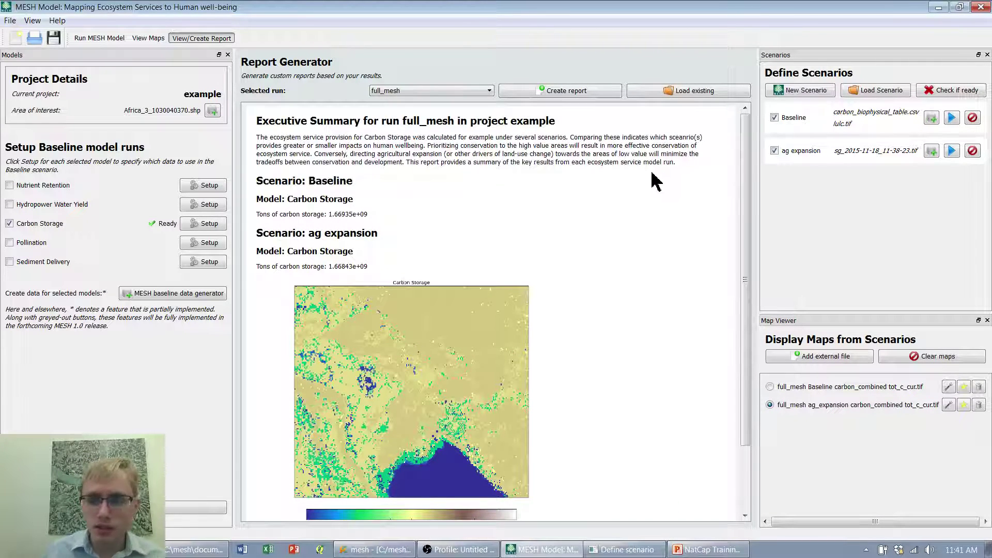